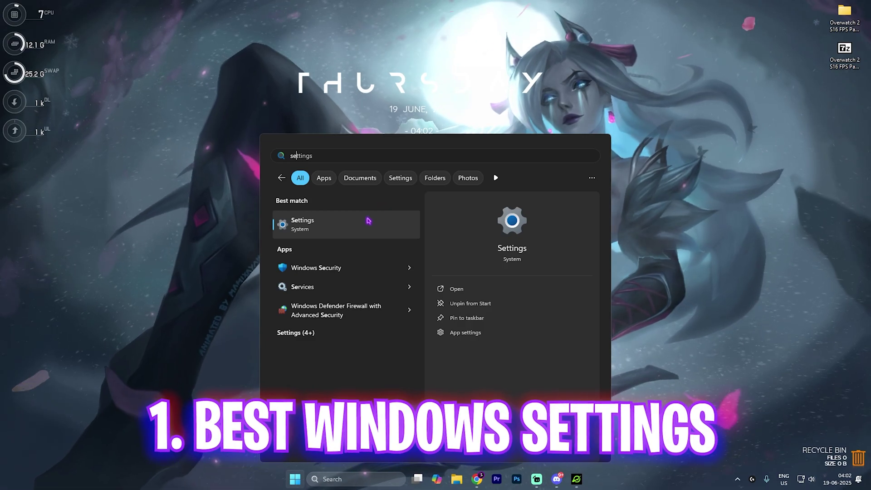
# Open the Windows gaming settings and check the Game Bar controller option.
pyautogui.click(366, 221)
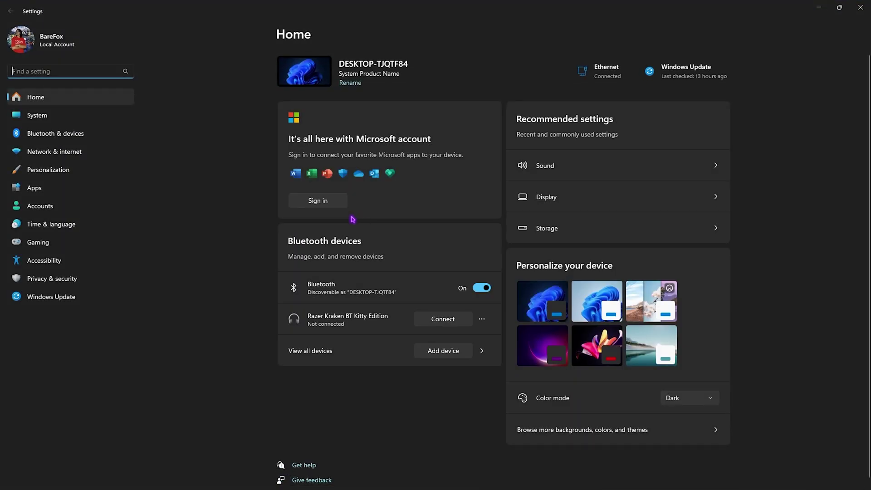
pyautogui.click(64, 242)
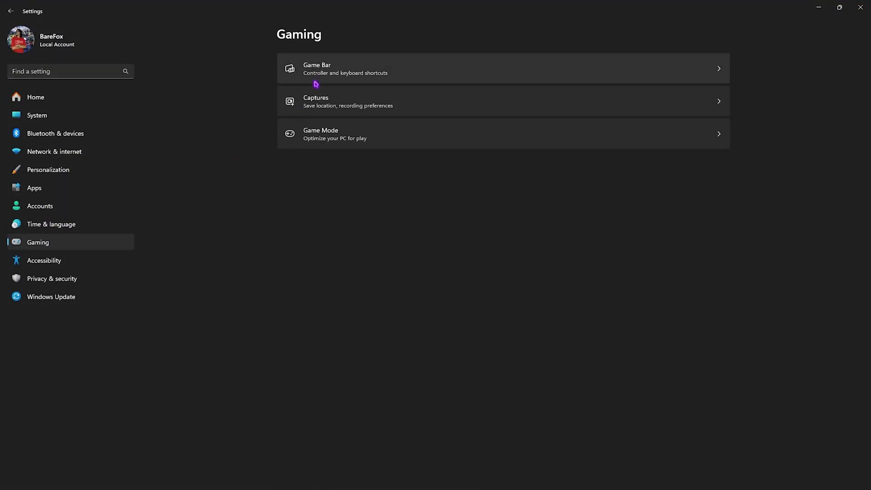
pyautogui.click(314, 78)
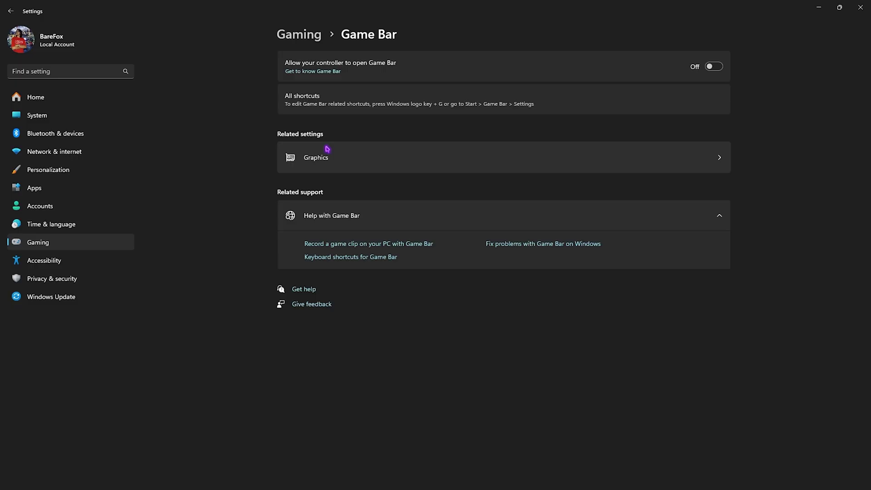
# Check the Game Mode setting, and show the advanced graphics settings on its related Graphics page.
pyautogui.click(299, 34)
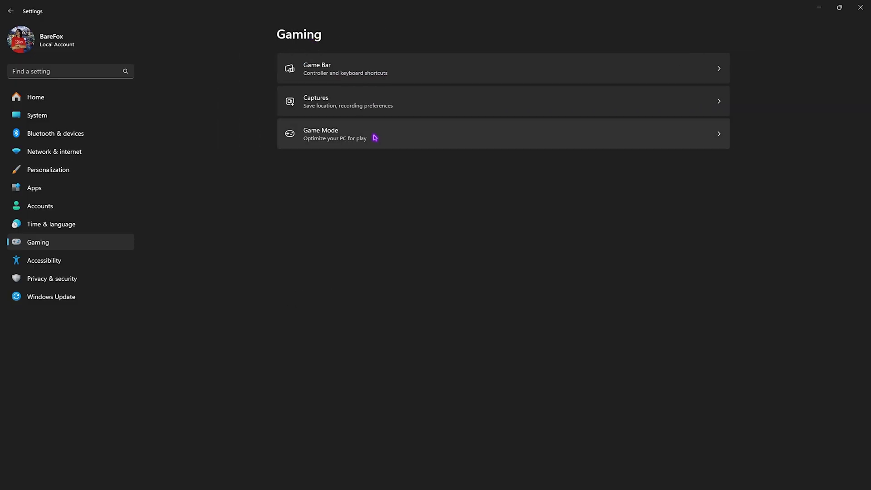
pyautogui.click(376, 136)
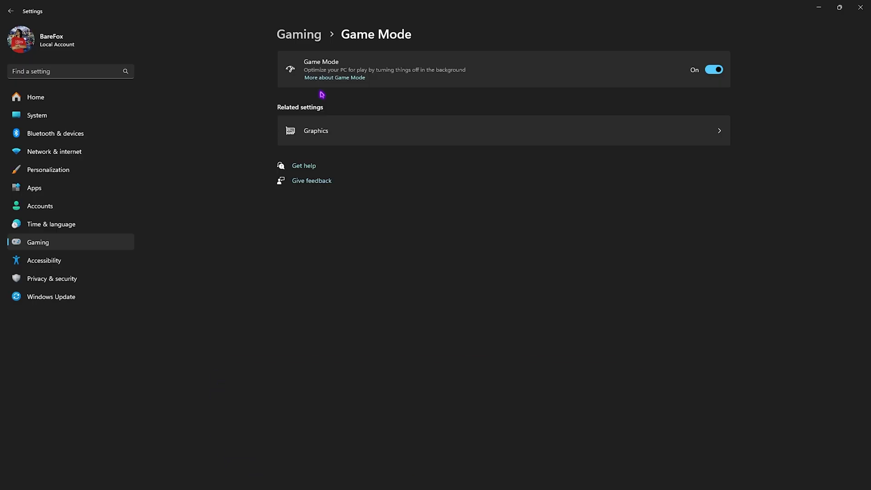
pyautogui.click(336, 134)
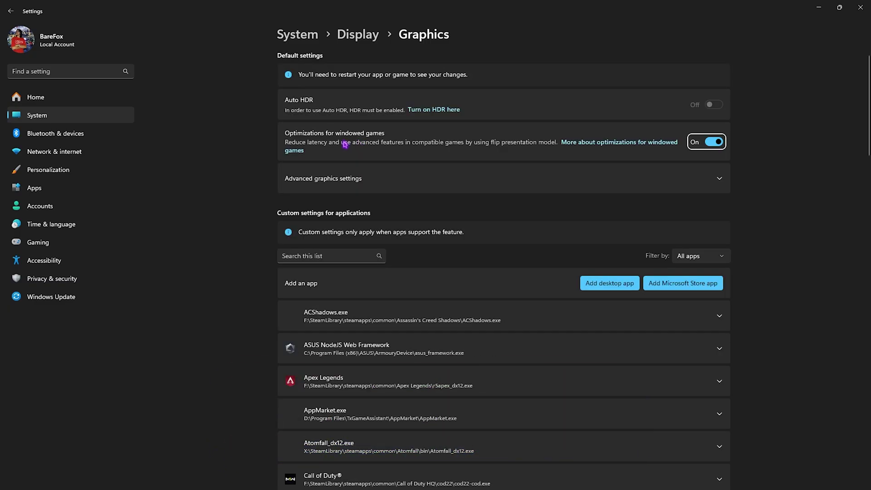
pyautogui.click(326, 182)
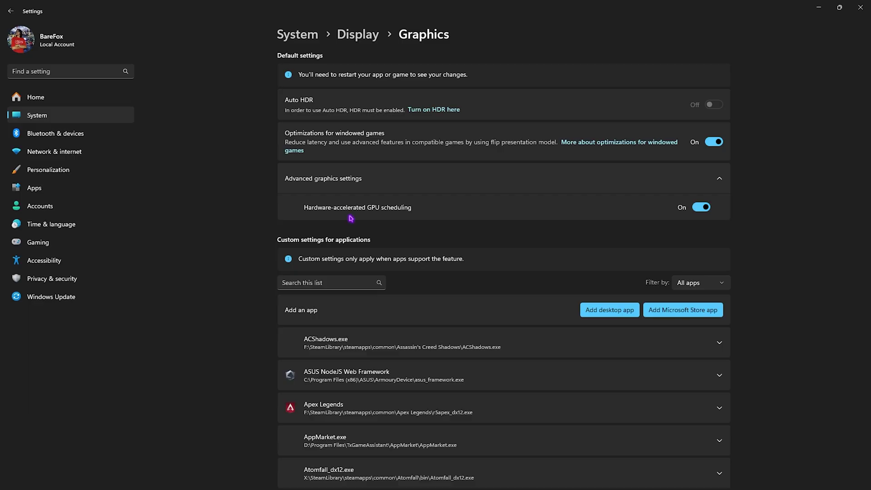
# Start adding a desktop app to the custom graphics settings, and copy Overwatch 2's install folder path by browsing its local files from Steam.
pyautogui.click(615, 314)
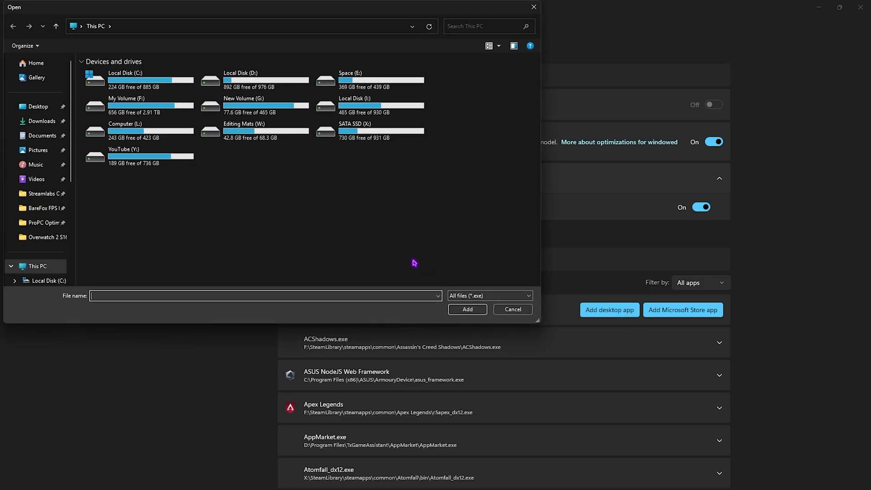
pyautogui.press('Escape')
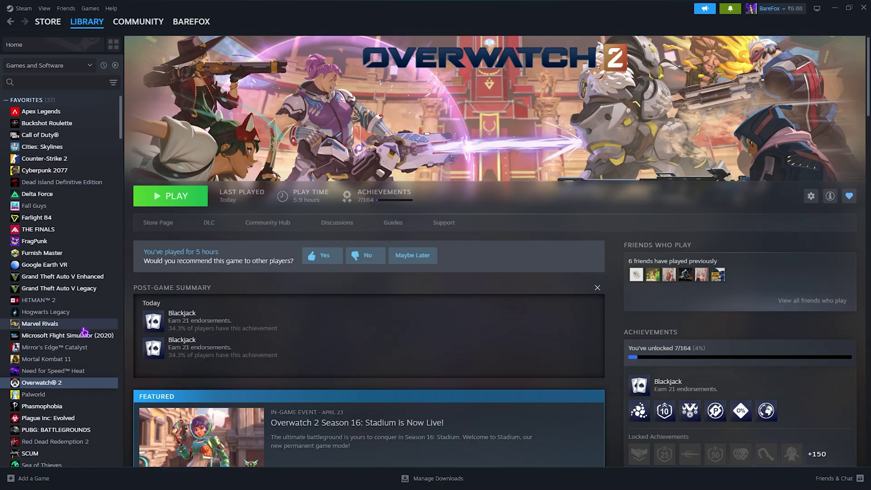
pyautogui.rightClick(64, 383)
pyautogui.moveTo(90, 434)
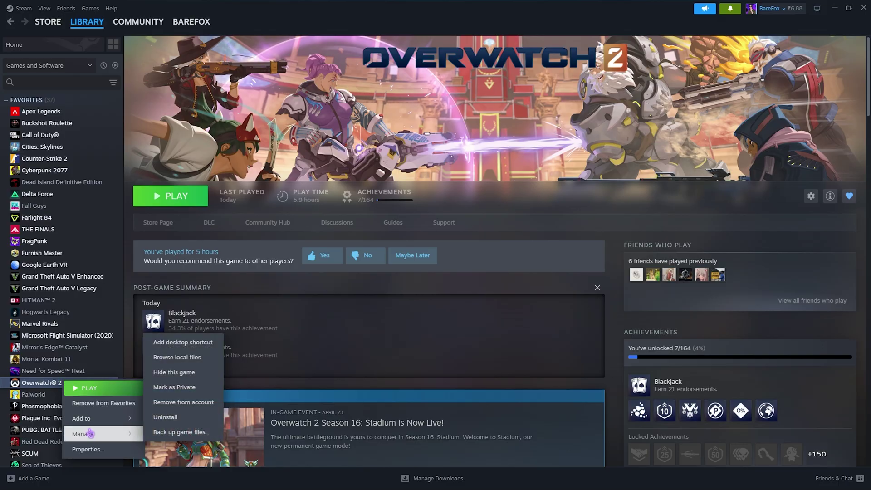
pyautogui.click(183, 357)
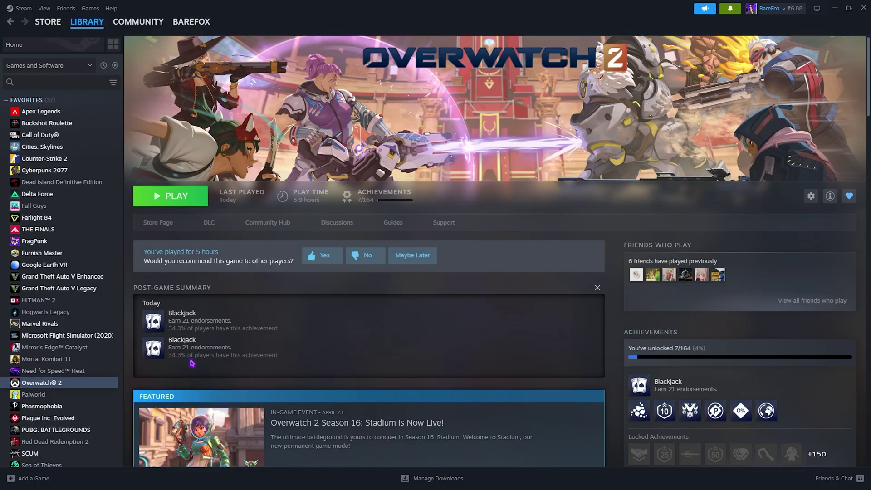
pyautogui.click(433, 27)
pyautogui.hotkey('ctrl', 'c')
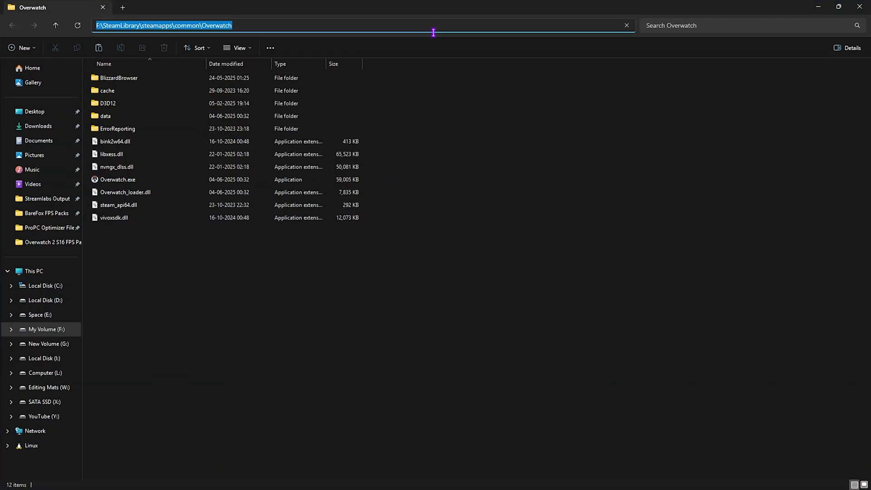
# Add Overwatch.exe from F:\SteamLibrary\steamapps\common\Overwatch to the apps with custom graphics settings.
pyautogui.click(817, 10)
pyautogui.click(191, 28)
pyautogui.hotkey('ctrl', 'v')
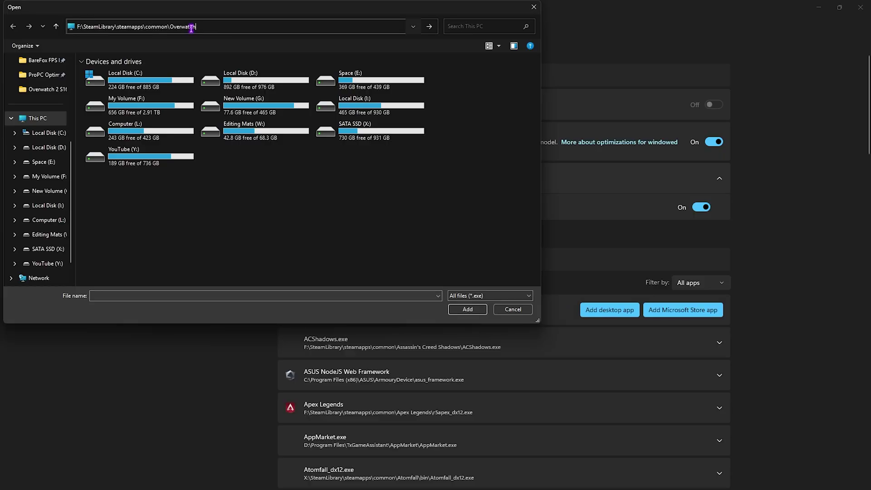
pyautogui.press('Return')
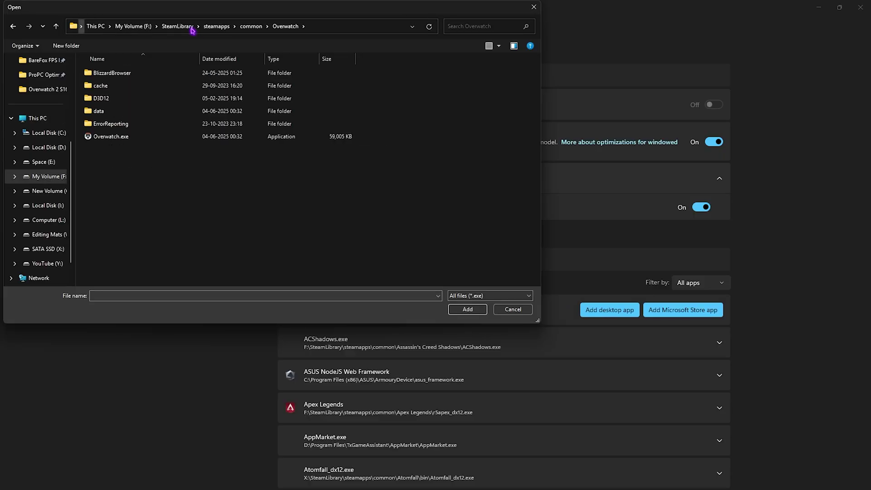
pyautogui.click(122, 138)
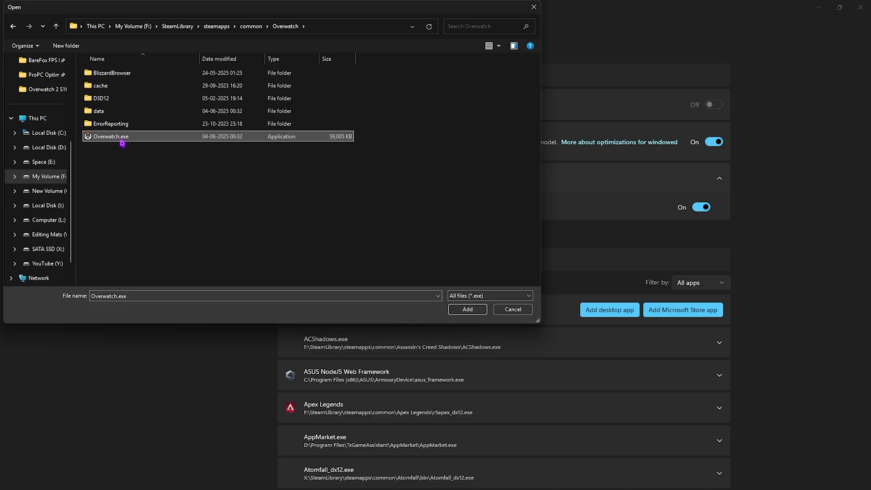
pyautogui.click(464, 311)
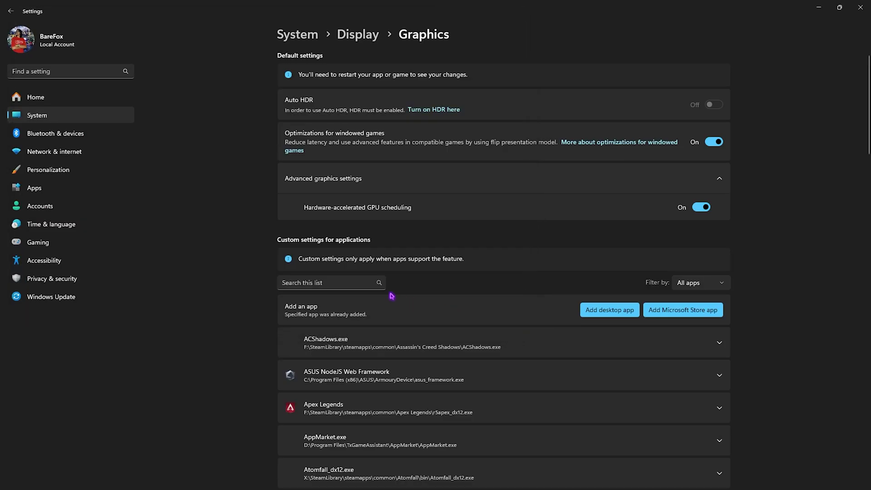
# Set the GPU preference of the Overwatch Application entry to High performance.
pyautogui.scroll(-15, 386, 288)
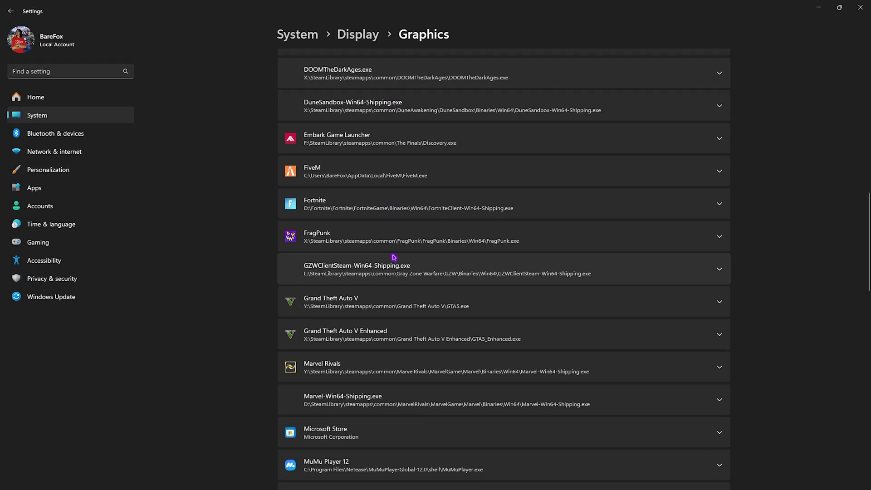
pyautogui.scroll(-3, 385, 266)
pyautogui.click(337, 268)
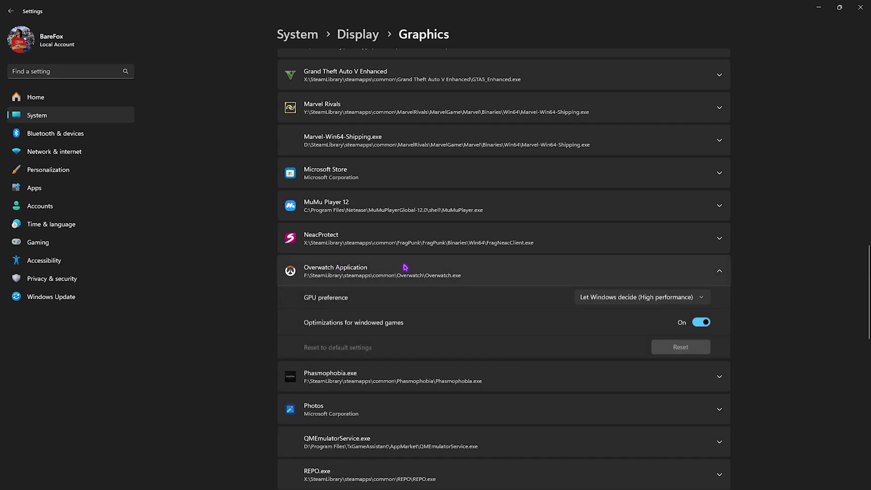
pyautogui.click(622, 299)
pyautogui.click(596, 328)
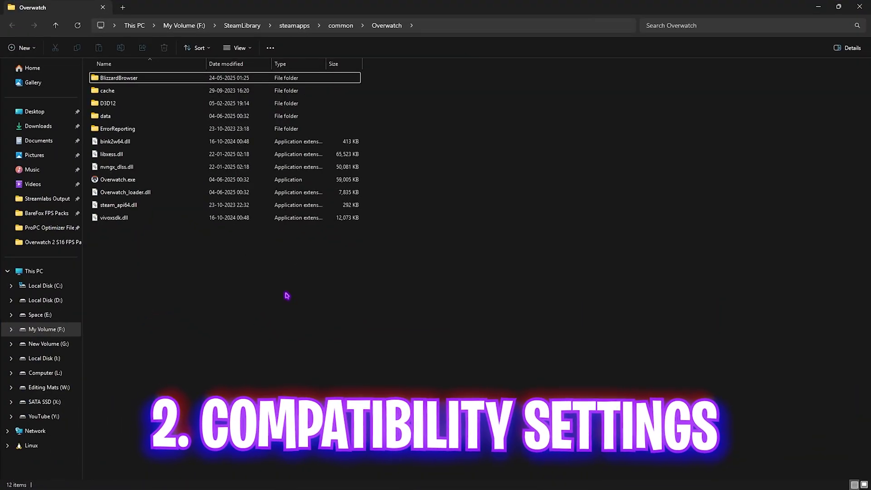
# Open the compatibility properties of Overwatch.exe in its install folder and disable fullscreen optimizations.
pyautogui.rightClick(146, 179)
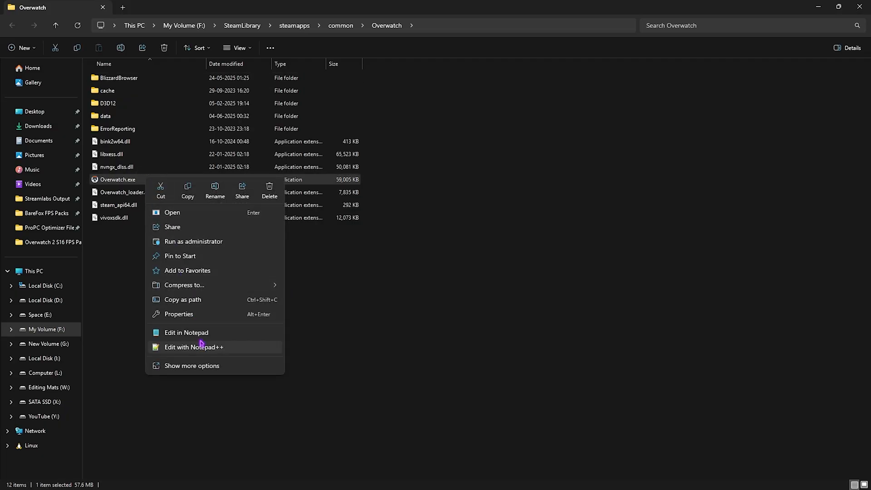
pyautogui.click(197, 315)
pyautogui.click(230, 207)
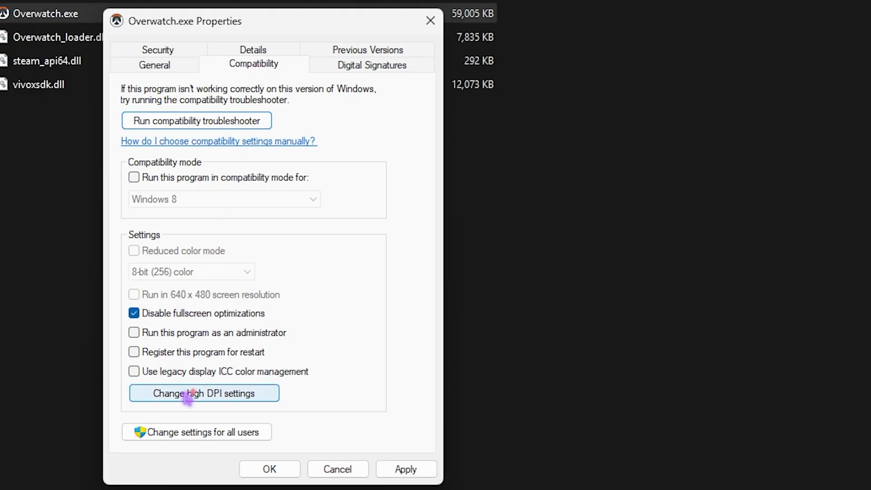
# Override Overwatch.exe's high DPI scaling behavior with scaling performed by Application, and apply the compatibility settings.
pyautogui.click(216, 393)
pyautogui.click(200, 357)
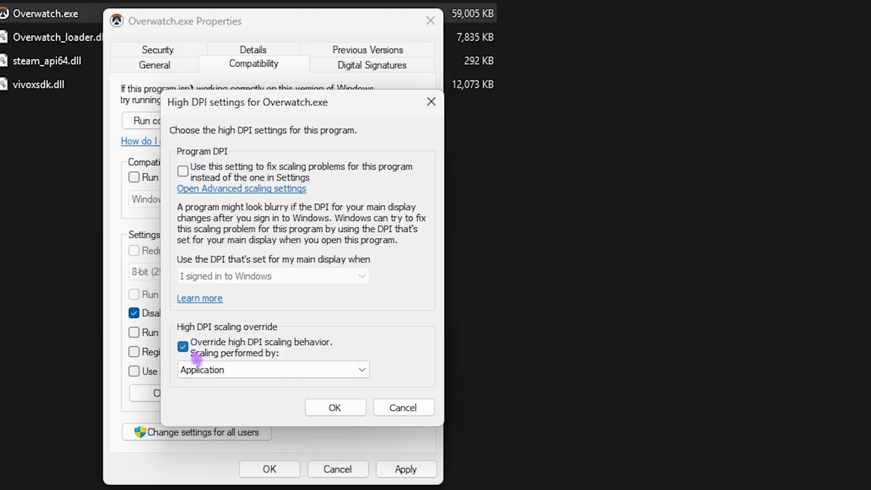
pyautogui.click(335, 407)
pyautogui.click(394, 469)
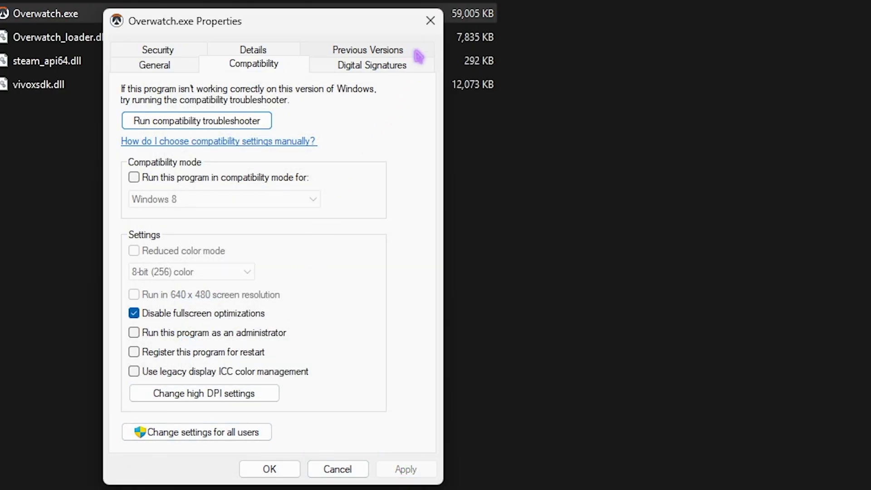
pyautogui.click(431, 21)
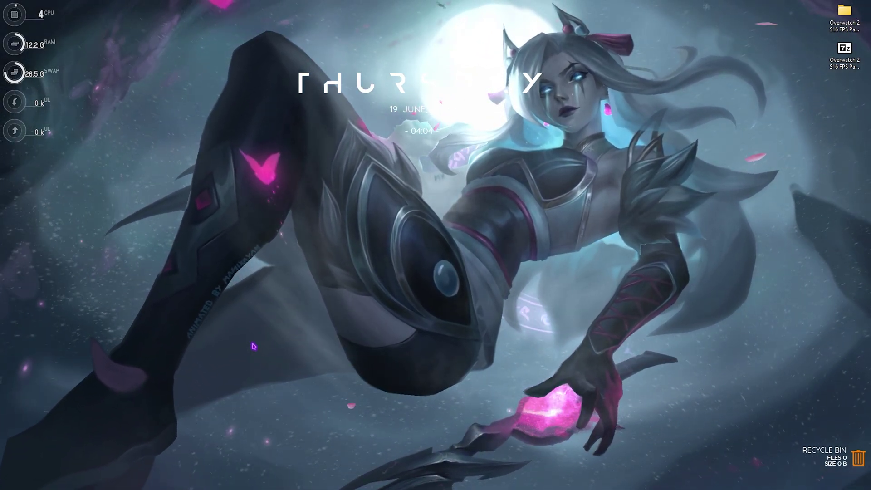
# Open the Windows performance options and adjust the visual effects for best performance.
pyautogui.press('super')
pyautogui.write('adj')
pyautogui.press('Return')
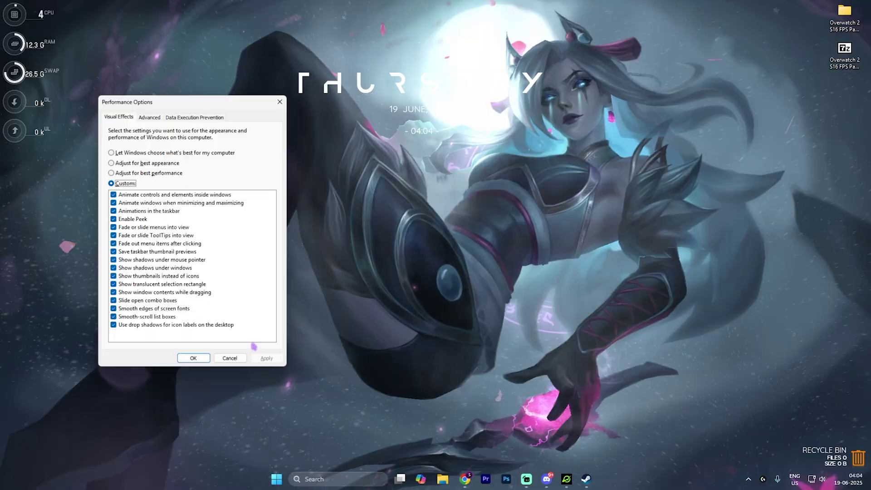
pyautogui.click(175, 145)
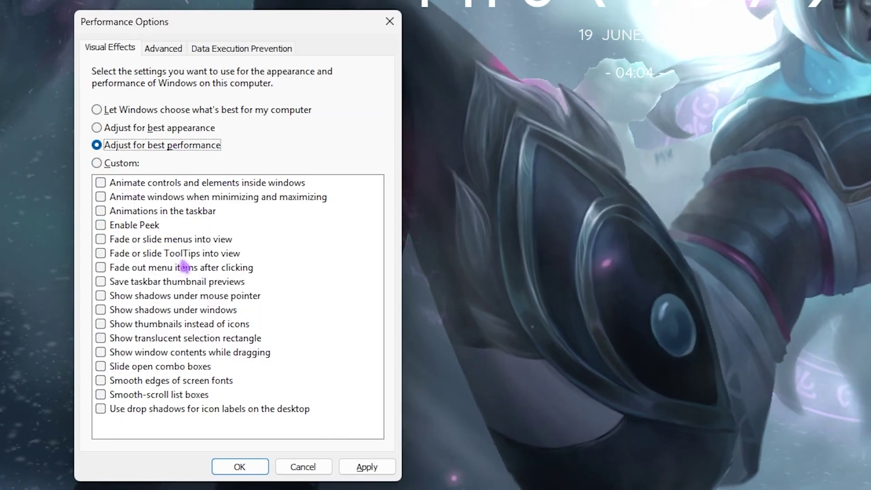
# Enable taskbar thumbnail previews, thumbnails instead of icons, window contents while dragging and smooth screen font edges, and apply the visual effects.
pyautogui.click(141, 282)
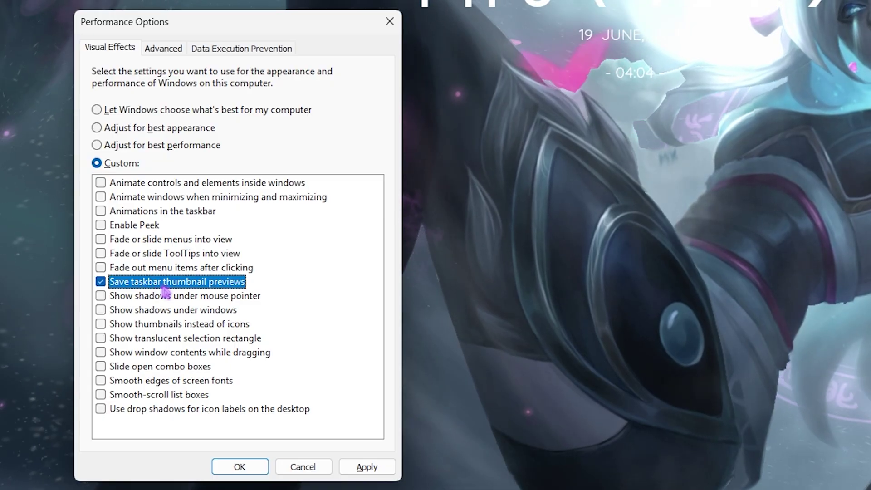
pyautogui.click(157, 325)
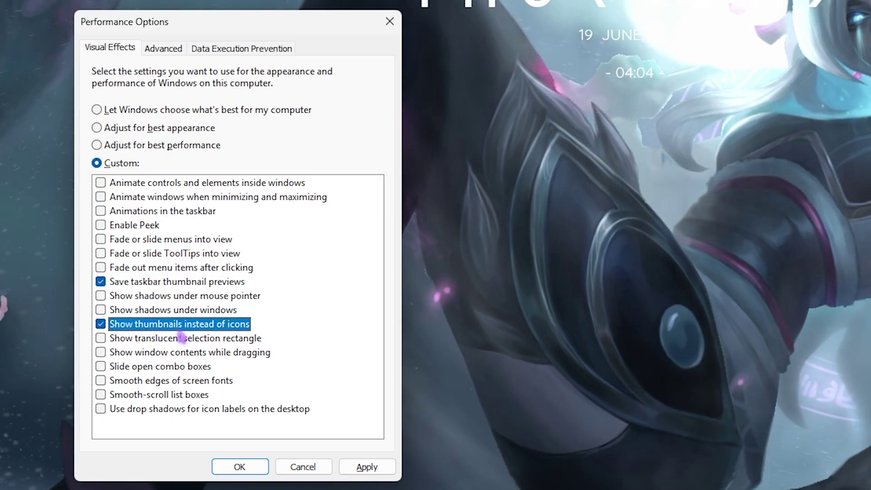
pyautogui.click(173, 352)
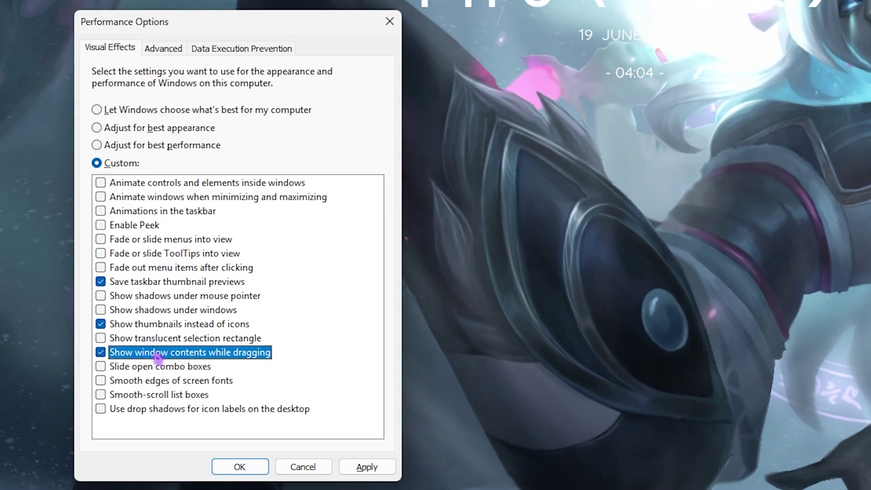
pyautogui.click(159, 382)
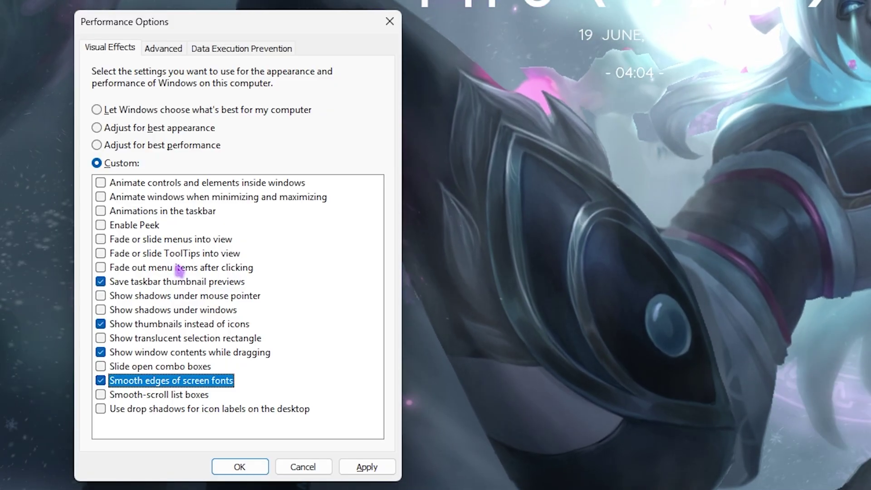
pyautogui.click(368, 467)
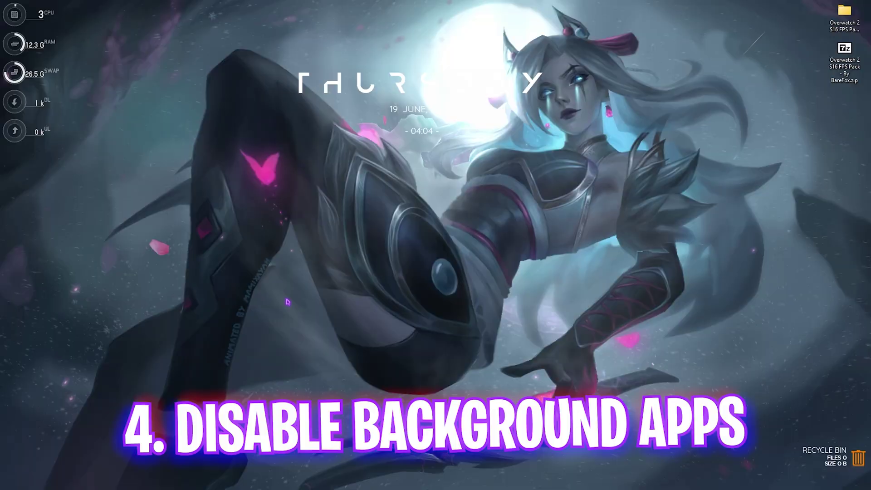
# Open the Local Group Policy Editor maximized and go to Computer Configuration, Administrative Templates, Windows Components, App Privacy.
pyautogui.press('super')
pyautogui.write('edit group policy')
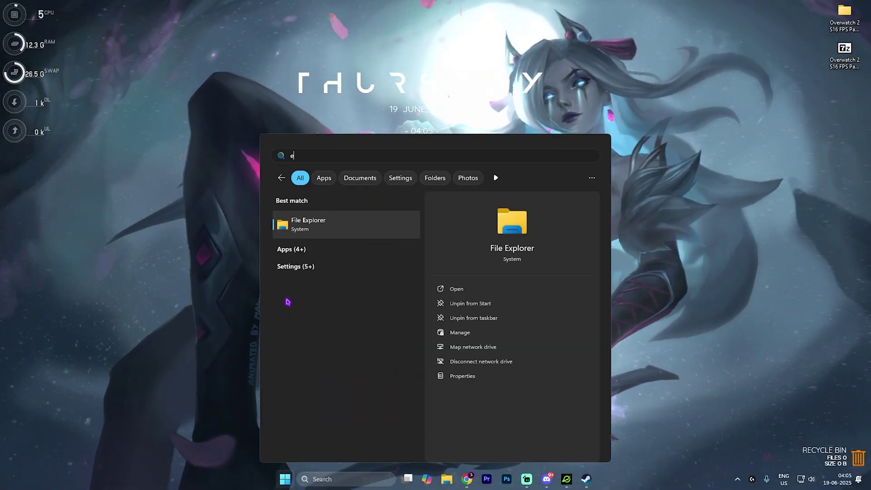
pyautogui.press('Return')
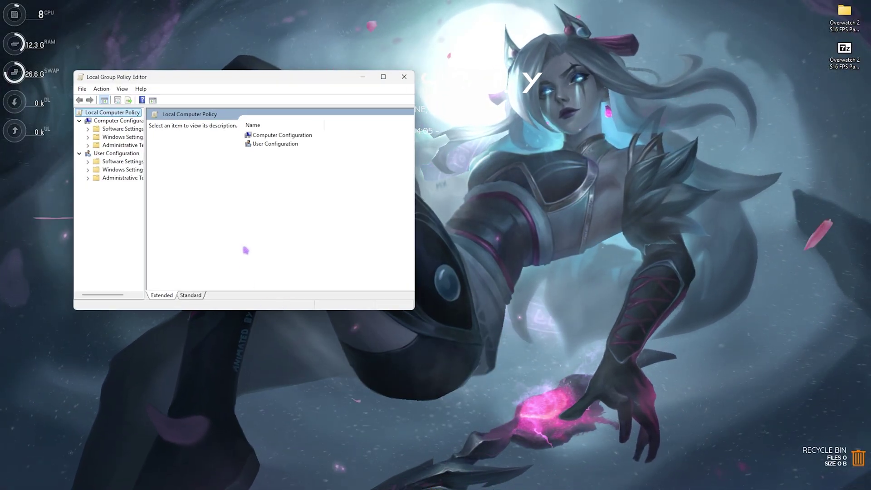
pyautogui.press('super+Up')
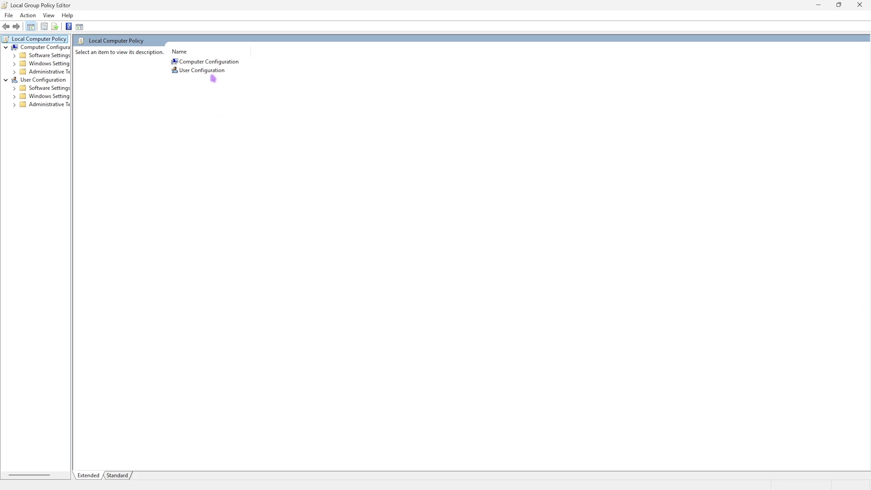
pyautogui.doubleClick(220, 62)
pyautogui.doubleClick(212, 80)
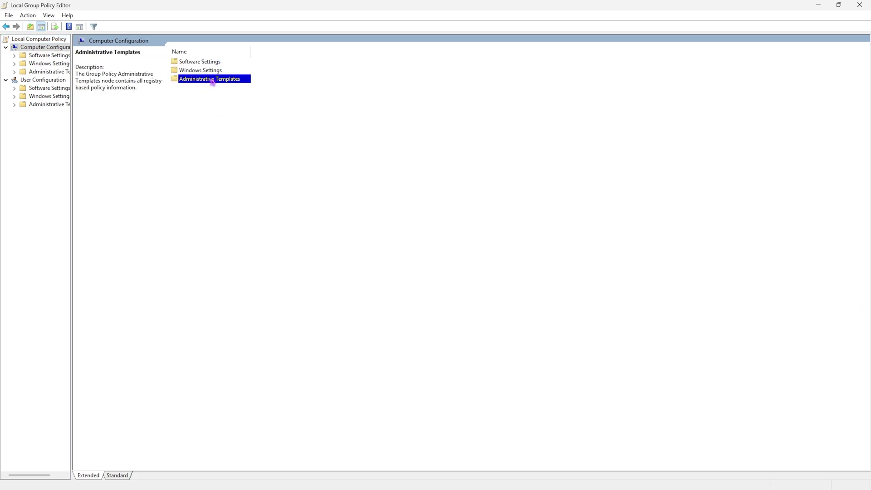
pyautogui.doubleClick(212, 123)
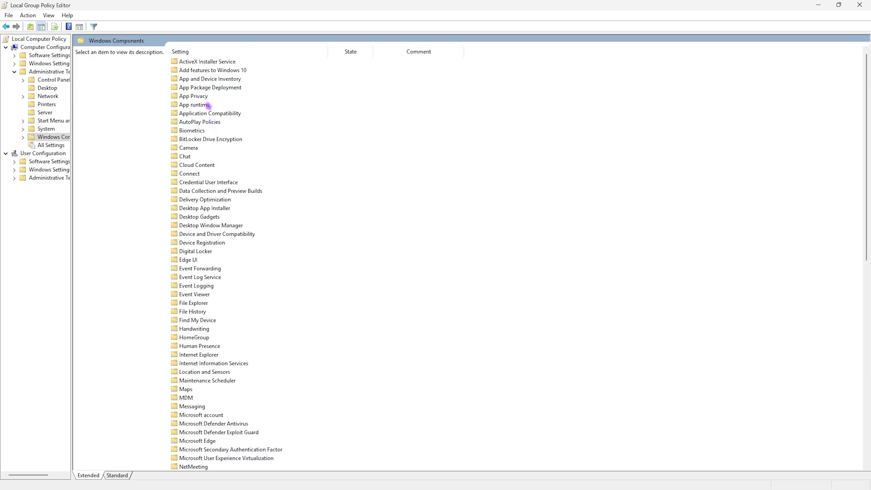
pyautogui.doubleClick(205, 97)
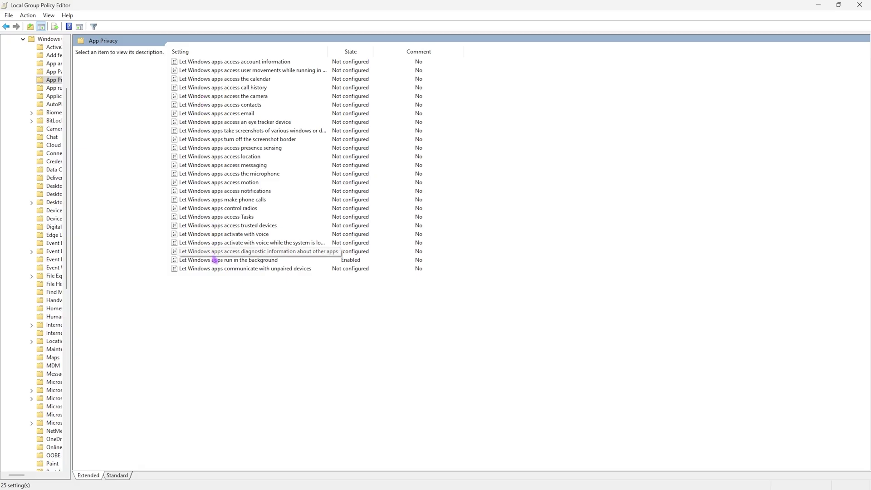
# Set the "Let Windows apps run in the background" policy's default for all apps to Force Deny, apply it, and close the policy editor.
pyautogui.doubleClick(219, 260)
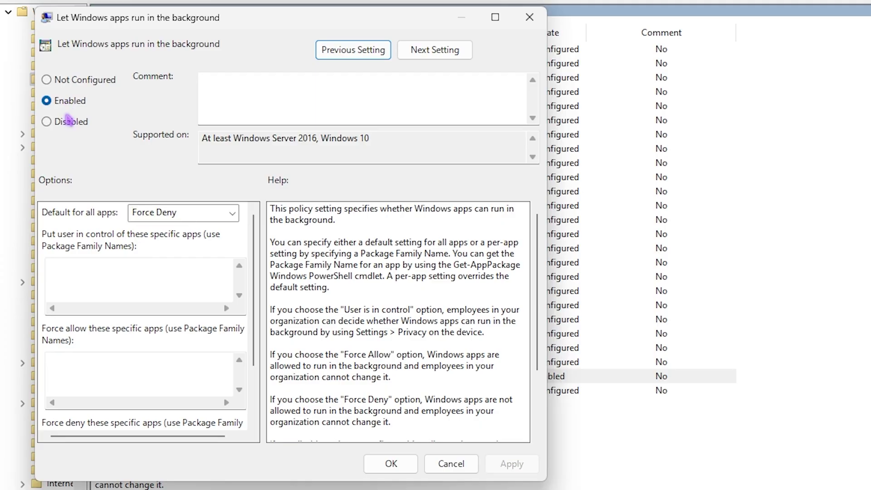
pyautogui.click(194, 217)
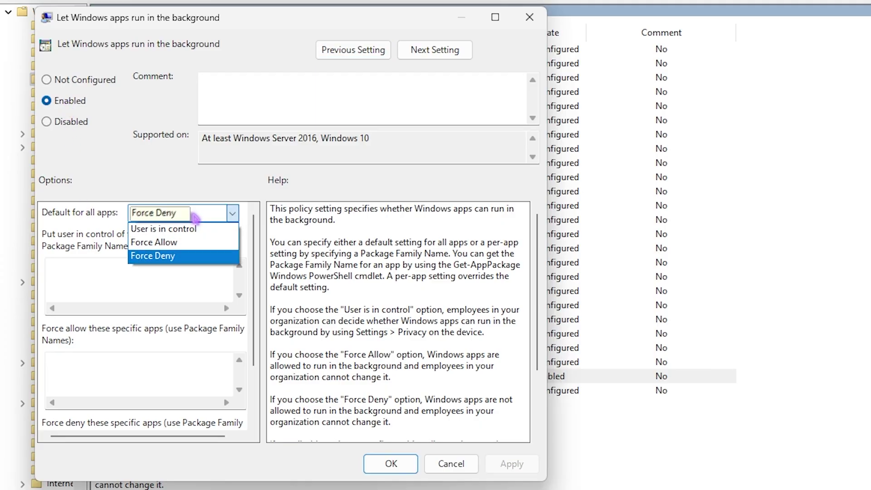
pyautogui.click(177, 257)
pyautogui.click(511, 464)
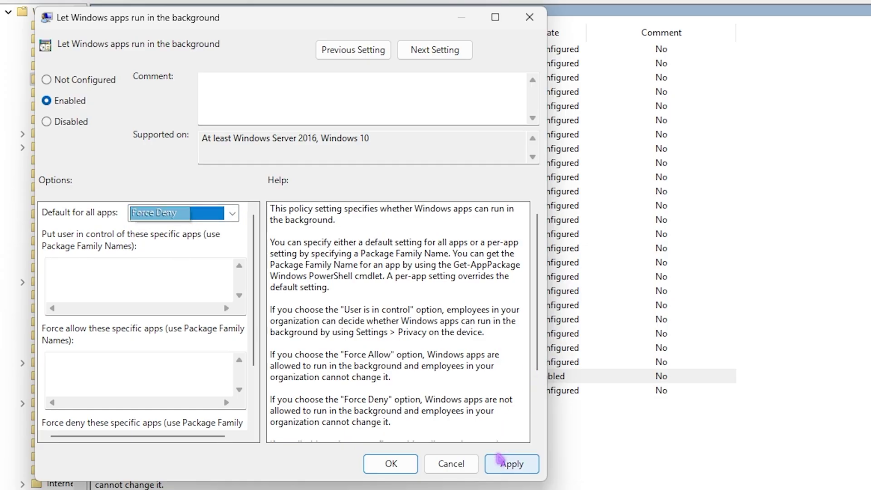
pyautogui.click(389, 464)
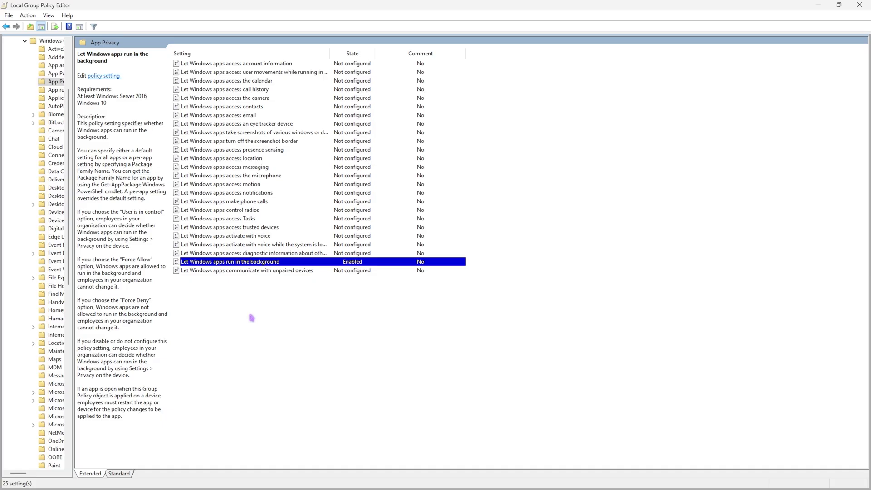
pyautogui.click(861, 4)
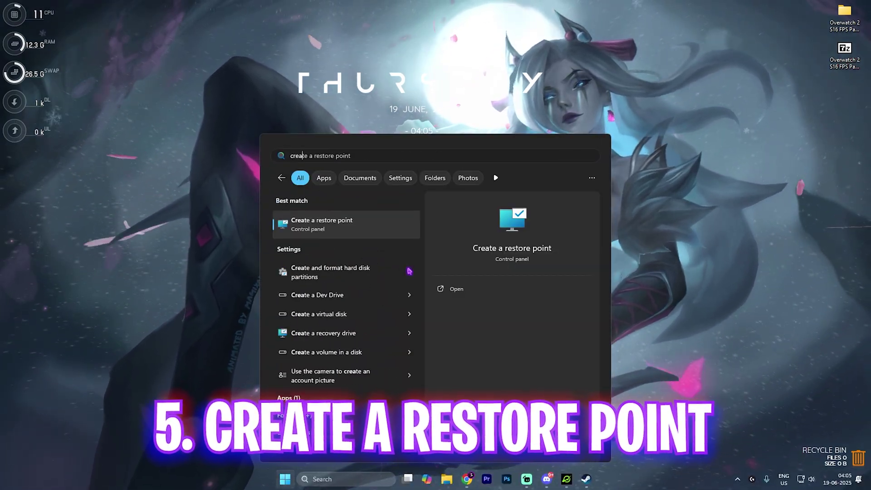
# Create a restore point described as OW2 with Local Disk (C:) selected, and close System Properties.
pyautogui.press('Return')
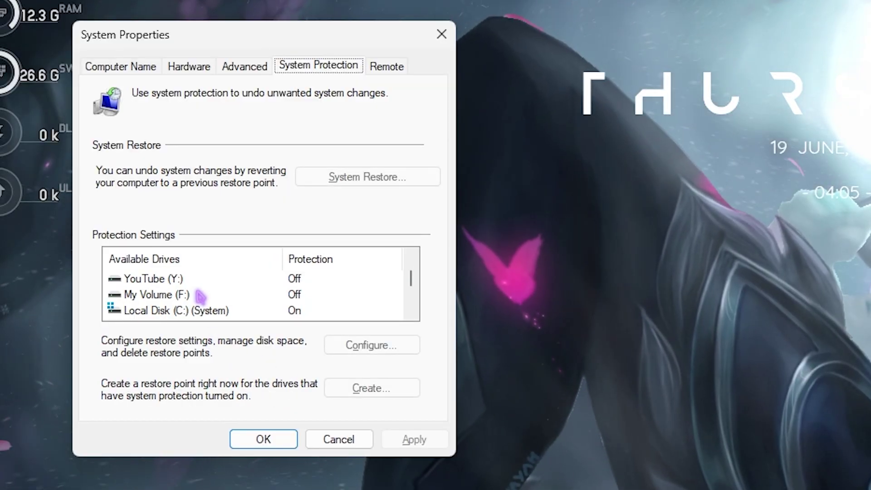
pyautogui.click(182, 311)
pyautogui.click(349, 385)
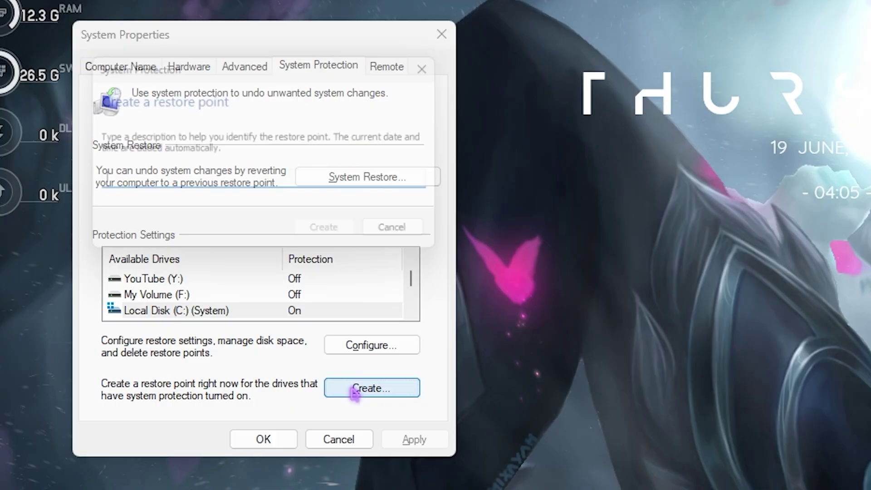
pyautogui.write('OW2')
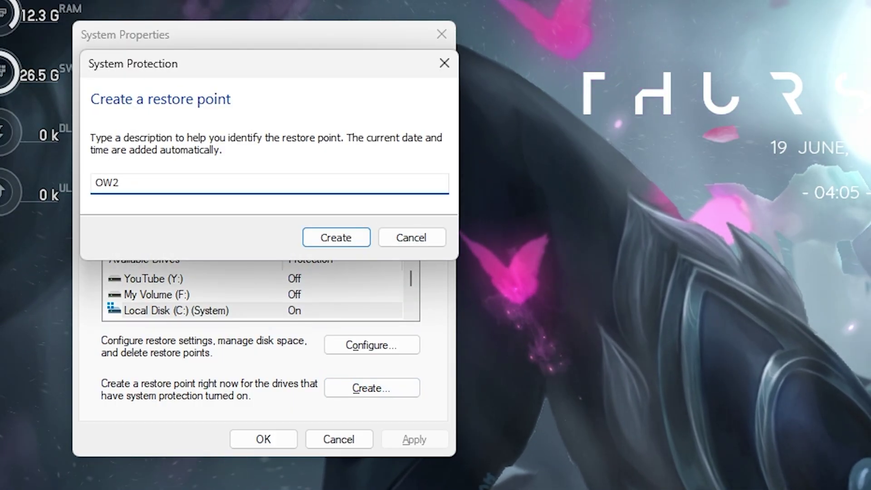
pyautogui.press('Return')
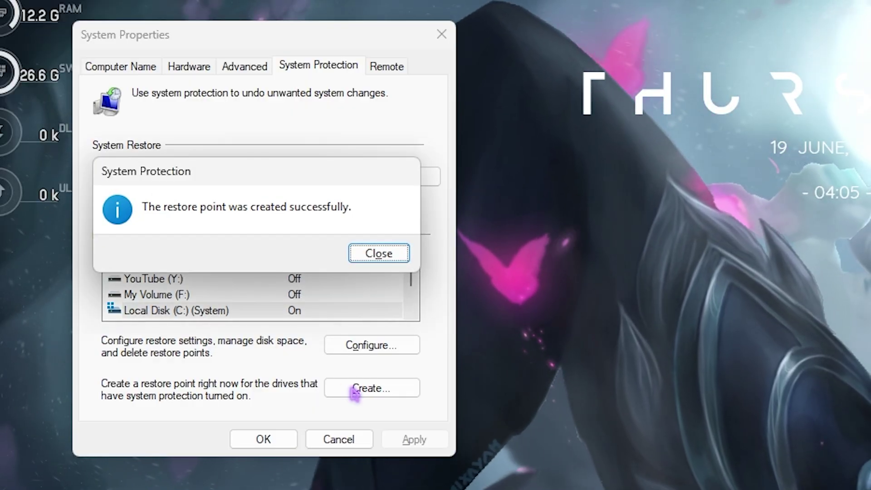
pyautogui.click(379, 253)
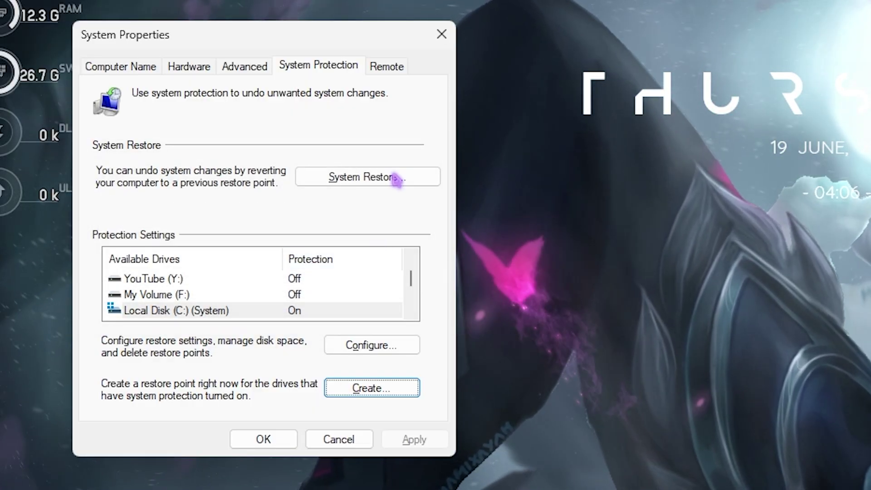
pyautogui.click(442, 34)
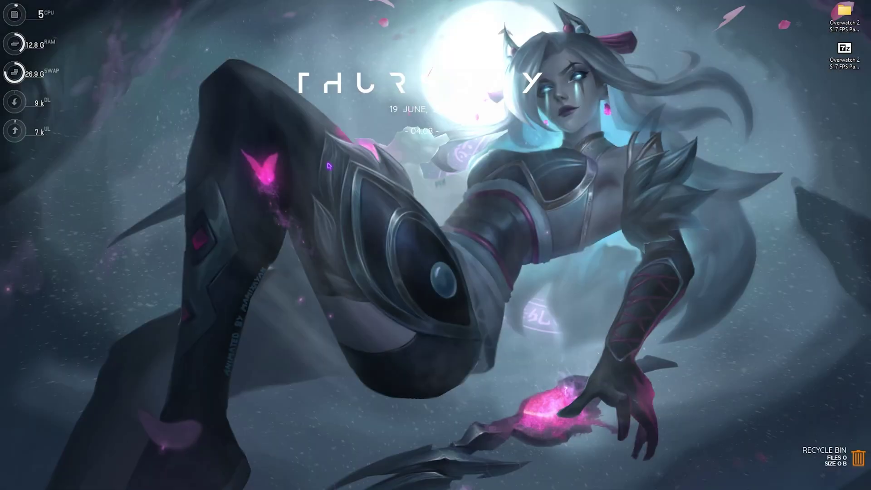
# Open the Overwatch 2 S17 FPS Pack folder from the desktop and examine the AMD registry file in 1- CPU Priority.
pyautogui.doubleClick(844, 12)
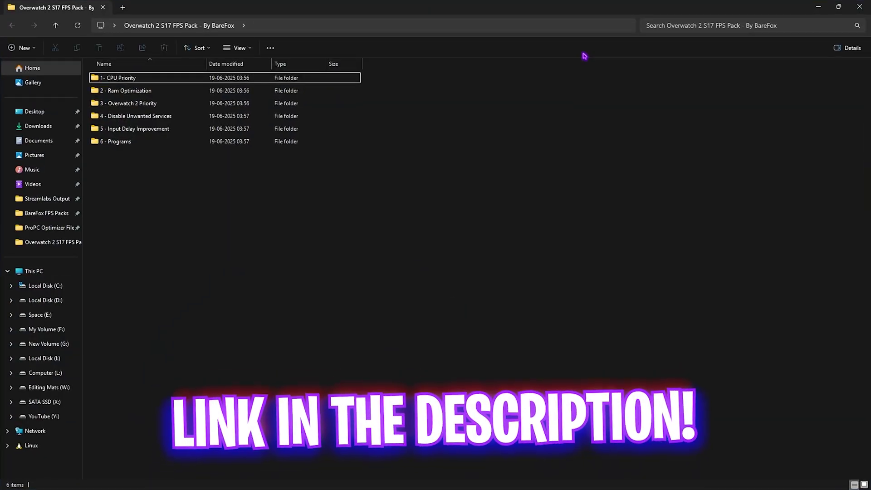
pyautogui.moveTo(210, 218); pyautogui.dragTo(114, 60)
pyautogui.click(130, 164)
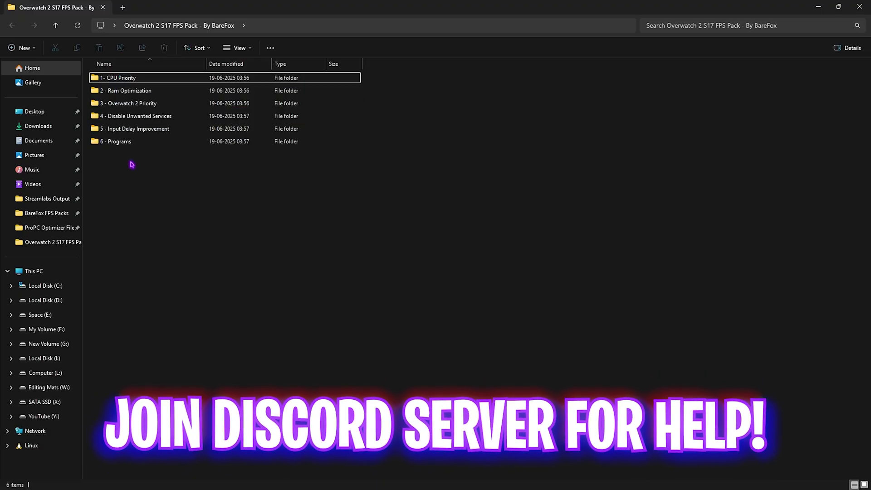
pyautogui.doubleClick(122, 80)
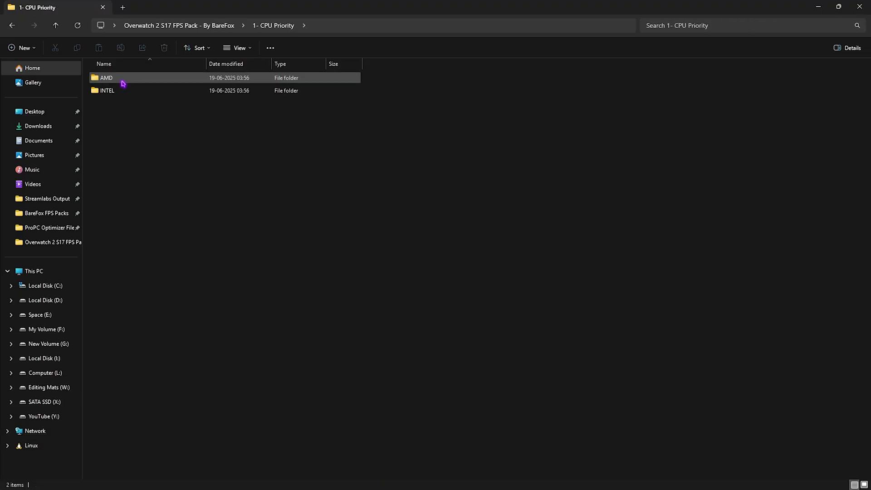
pyautogui.doubleClick(122, 80)
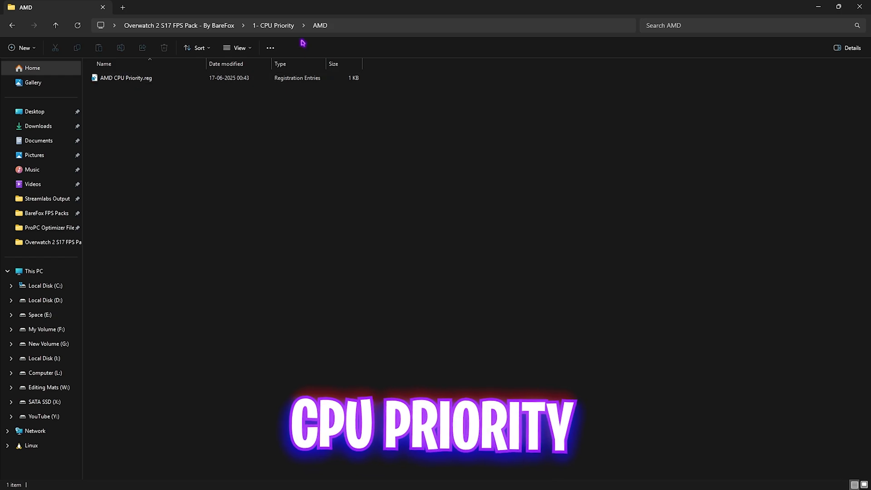
pyautogui.click(278, 27)
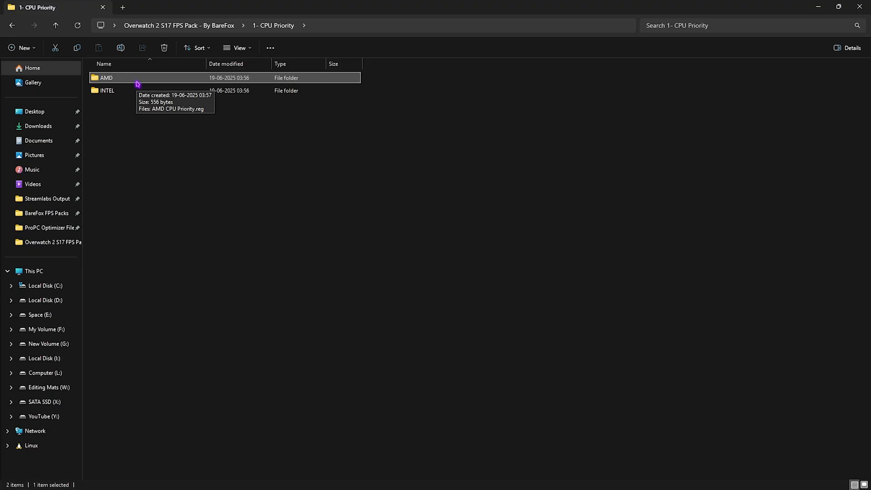
pyautogui.doubleClick(137, 84)
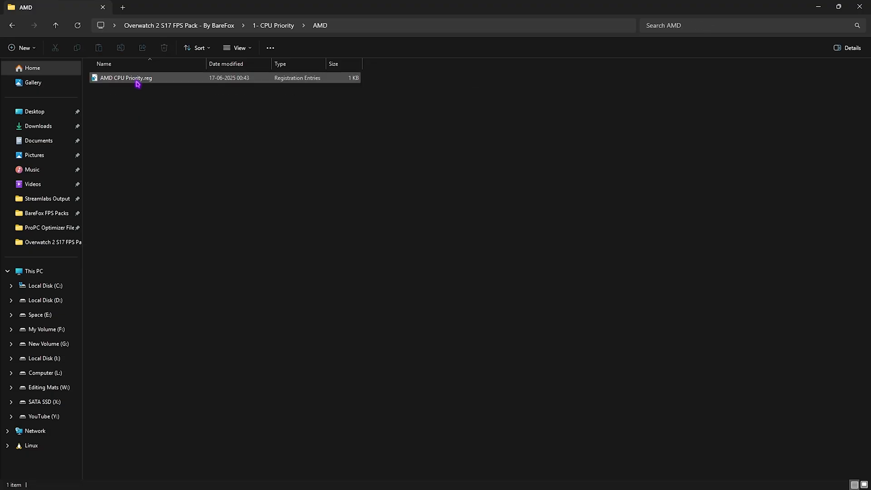
# Examine the registry files in the pack's 2 - Ram Optimization folder, including 32GB Ram.reg and Reset to Default.reg.
pyautogui.click(181, 27)
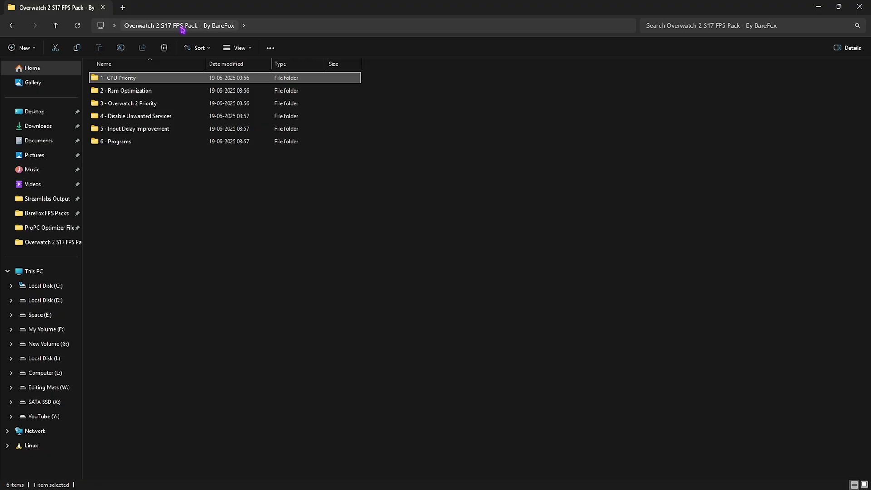
pyautogui.doubleClick(136, 91)
pyautogui.moveTo(380, 255); pyautogui.dragTo(318, 72)
pyautogui.click(452, 173)
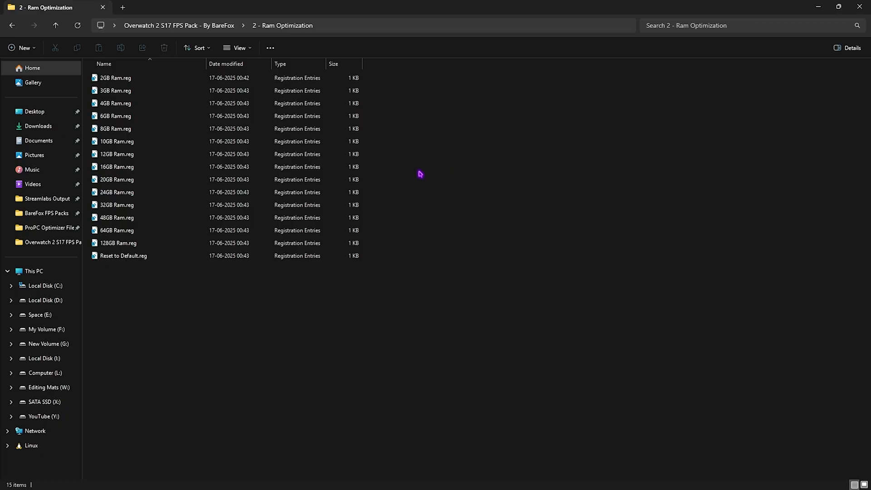
pyautogui.click(180, 204)
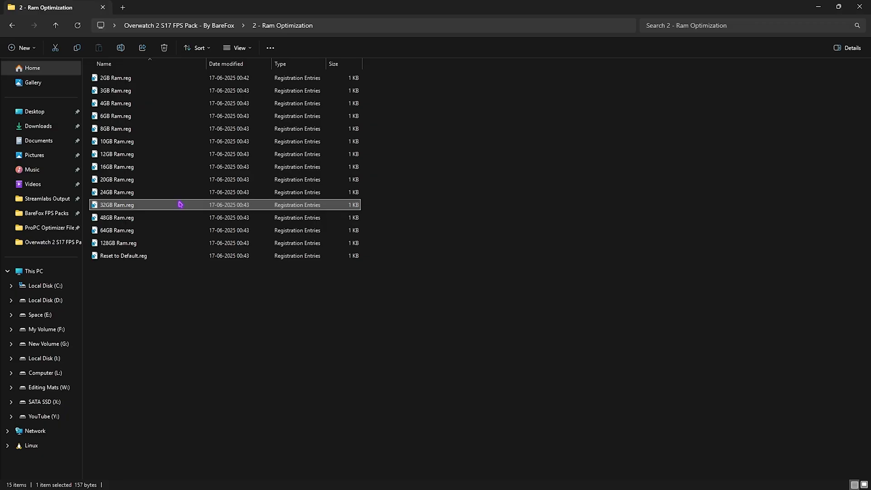
pyautogui.click(130, 257)
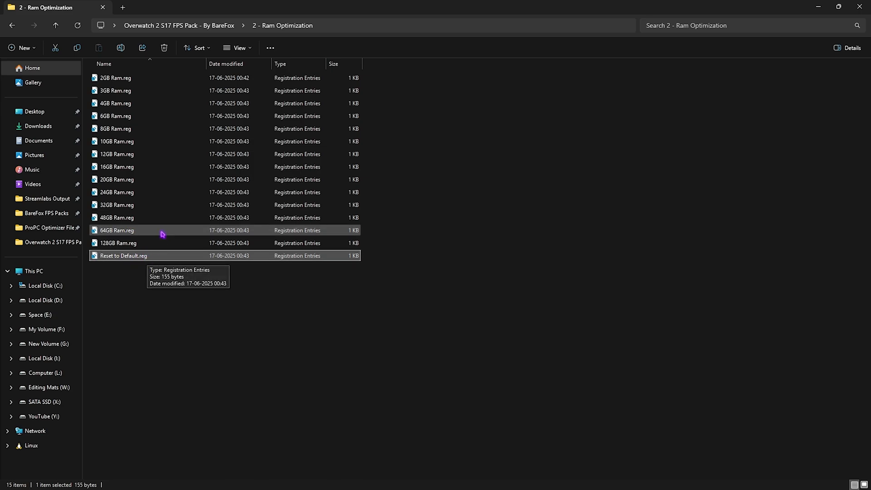
# Examine the game priority registry files in the pack's 3 - Overwatch 2 Priority folder.
pyautogui.click(188, 26)
pyautogui.click(159, 105)
pyautogui.doubleClick(160, 105)
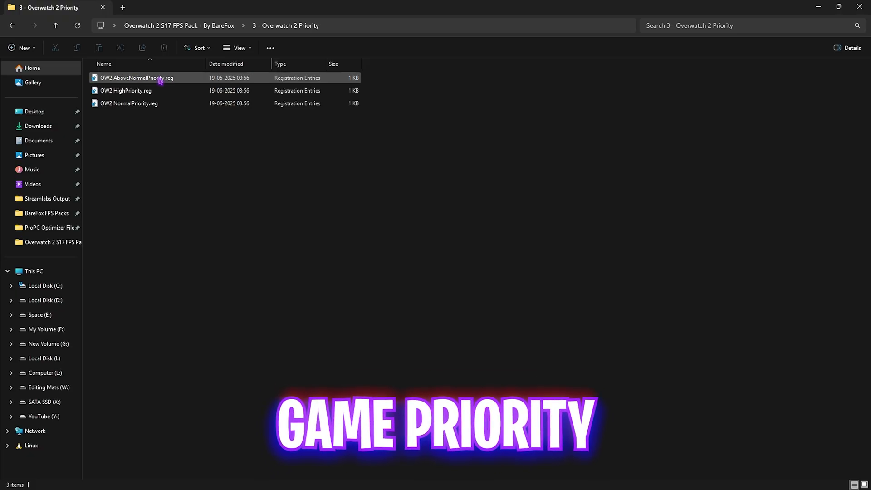
pyautogui.moveTo(156, 76); pyautogui.dragTo(159, 136)
pyautogui.click(170, 137)
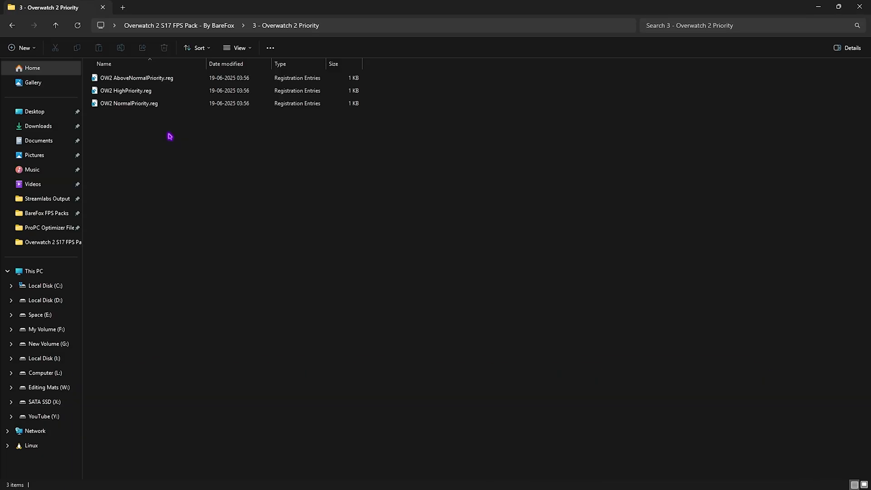
# Examine the registry files in 4 - Disable Unwanted Services, including the Bluetooth and printer ones, and open its Revert Registries subfolder.
pyautogui.click(184, 26)
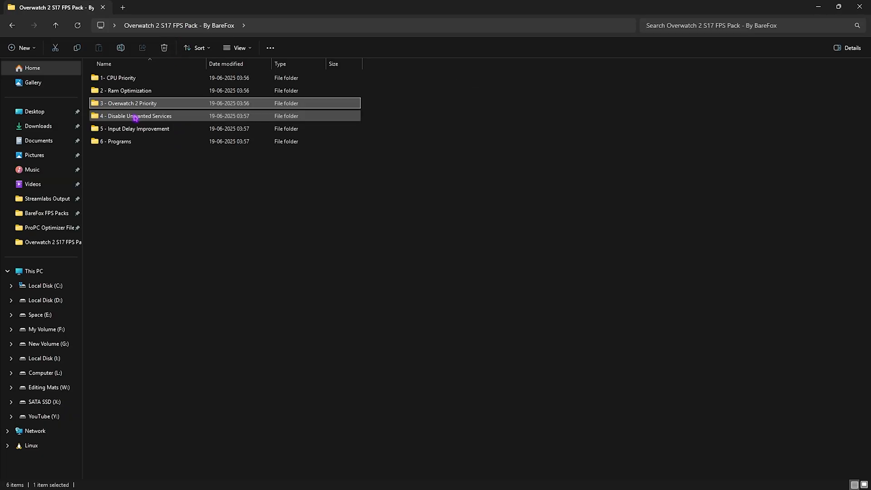
pyautogui.doubleClick(136, 117)
pyautogui.moveTo(146, 272); pyautogui.dragTo(185, 86)
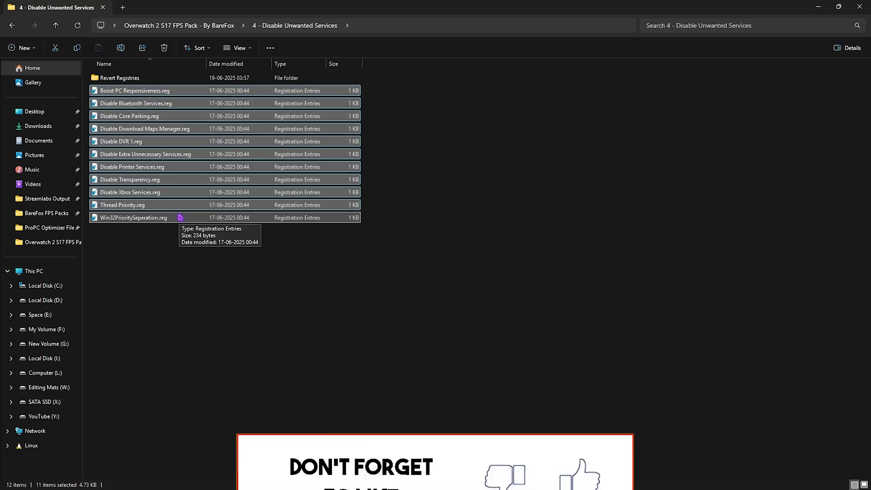
pyautogui.click(136, 268)
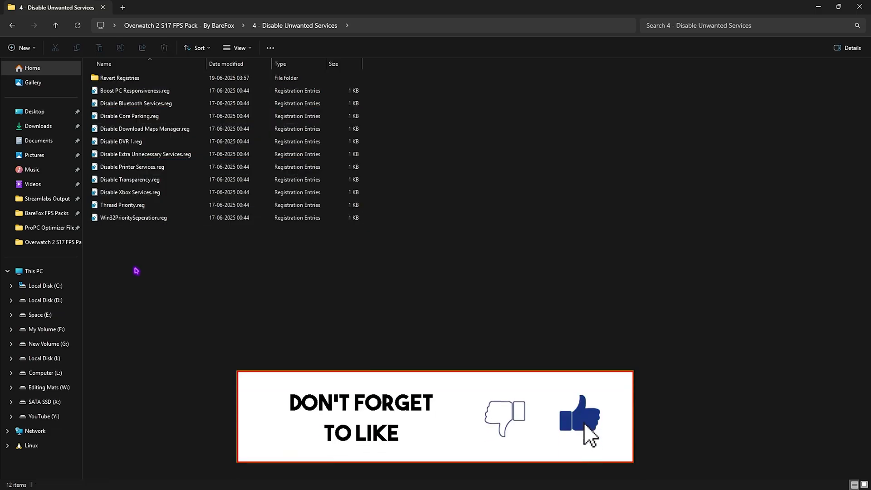
pyautogui.click(158, 106)
pyautogui.keyDown('ctrl'); pyautogui.click(145, 169); pyautogui.keyUp('ctrl')
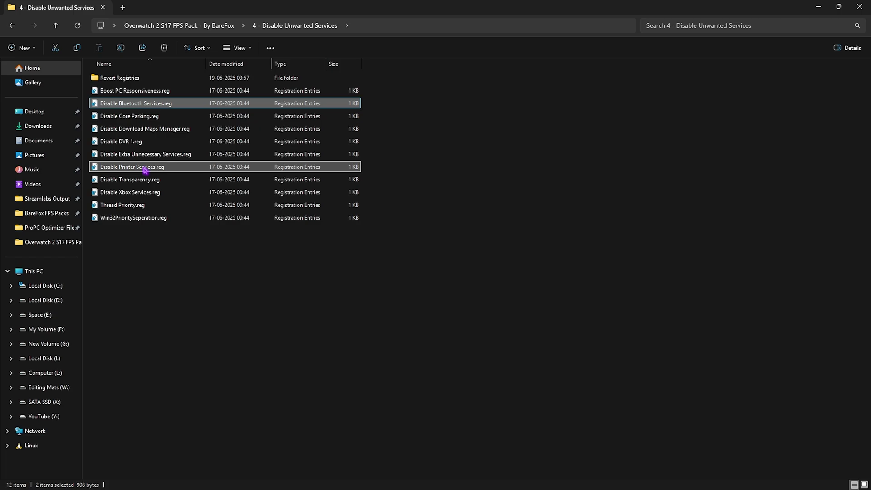
pyautogui.click(145, 307)
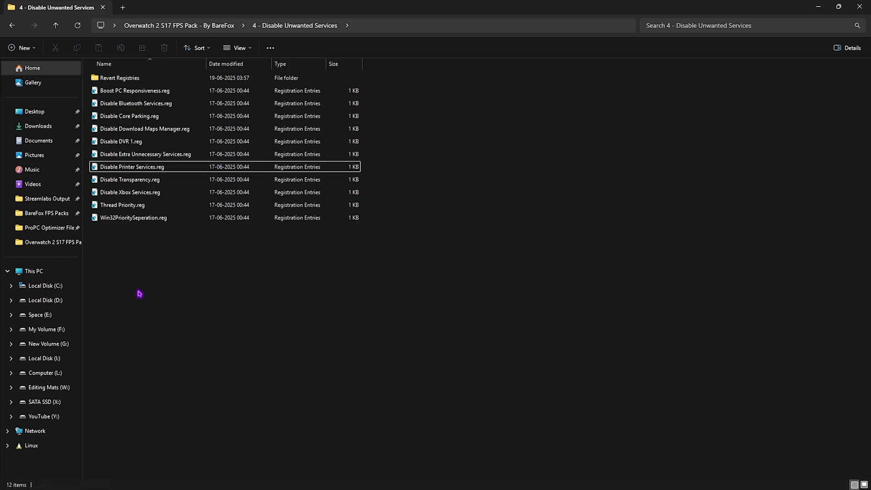
pyautogui.doubleClick(132, 82)
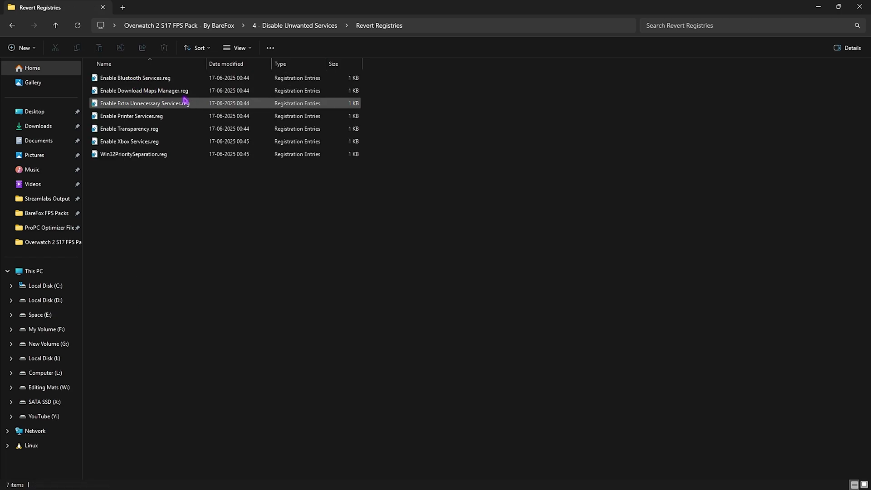
# Examine the registry files in the Revert Registries folder and return to the pack's main folder.
pyautogui.moveTo(173, 184); pyautogui.dragTo(174, 74)
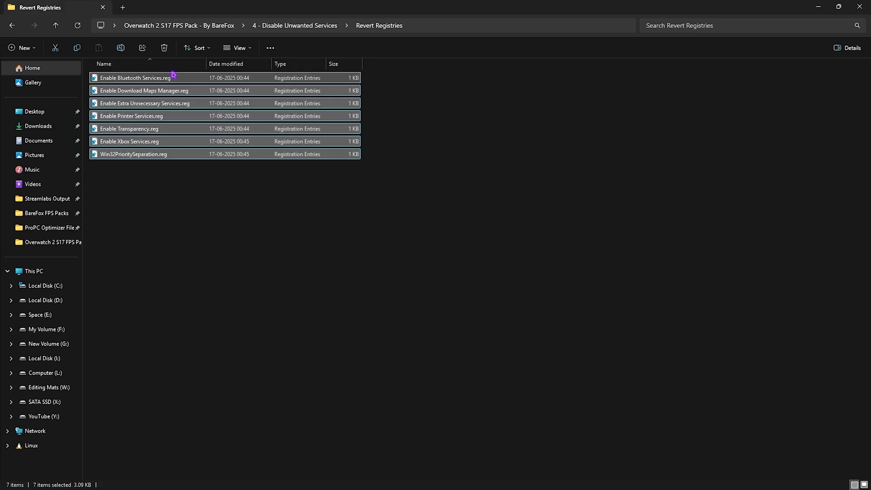
pyautogui.click(193, 28)
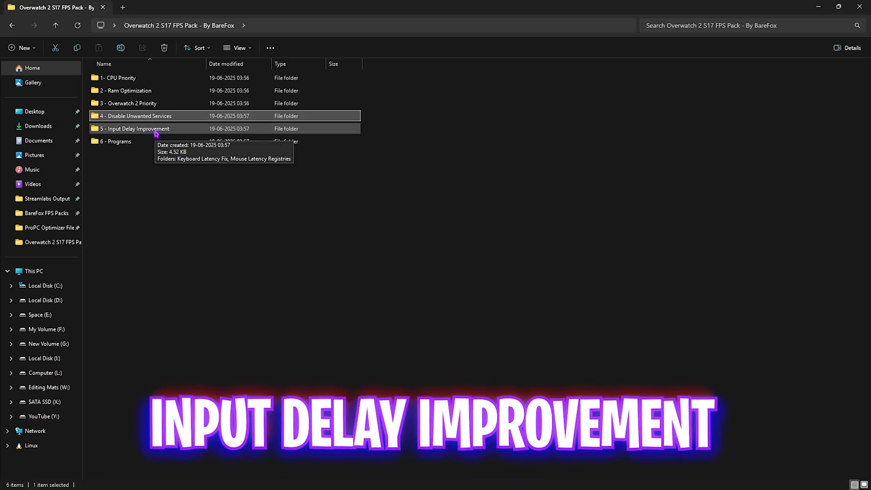
# Open 5 - Input Delay Improvement and examine the keyboard buffer registry files in its Keyboard Latency Fix folder.
pyautogui.doubleClick(156, 130)
pyautogui.doubleClick(141, 85)
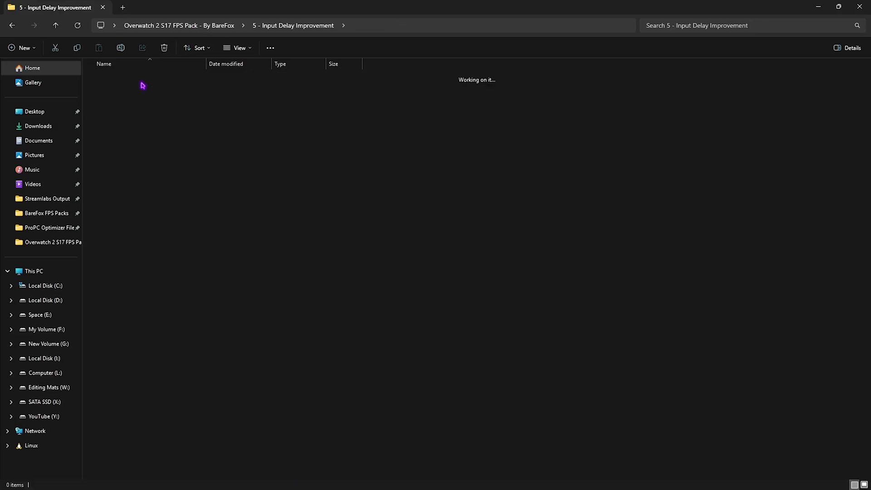
pyautogui.click(297, 26)
pyautogui.click(187, 94)
pyautogui.doubleClick(187, 94)
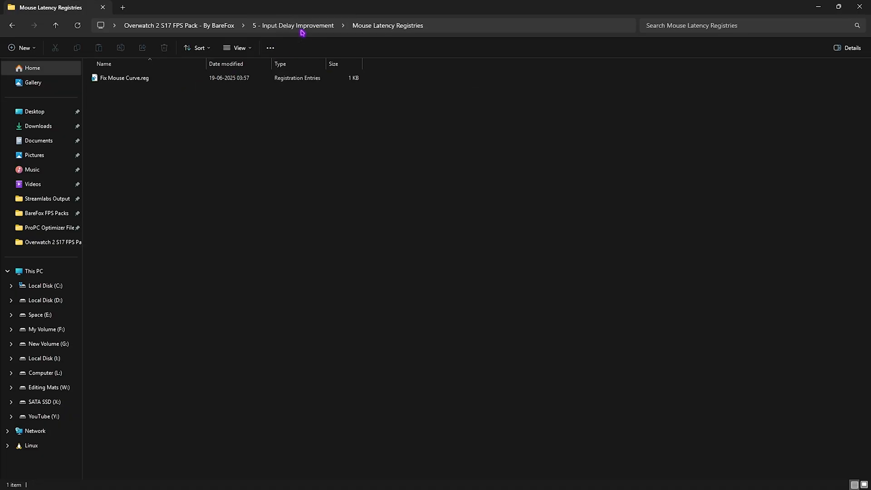
pyautogui.click(298, 26)
pyautogui.doubleClick(143, 77)
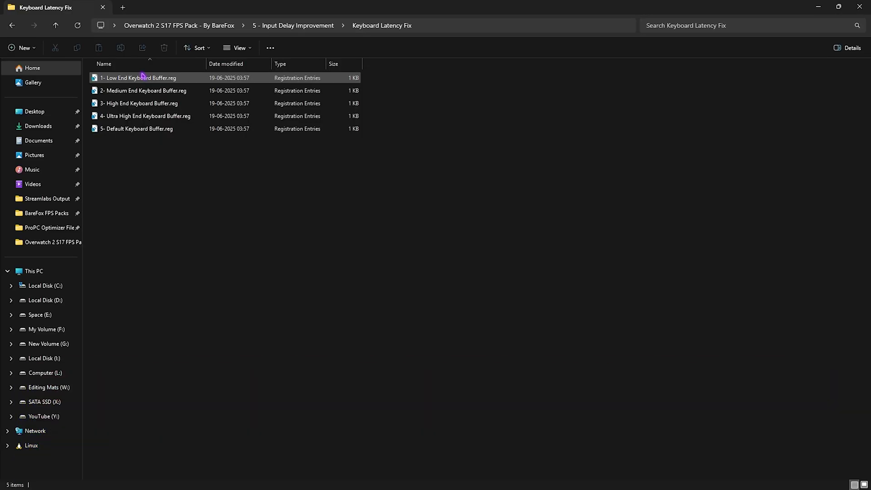
pyautogui.moveTo(144, 175); pyautogui.dragTo(150, 76)
pyautogui.click(166, 170)
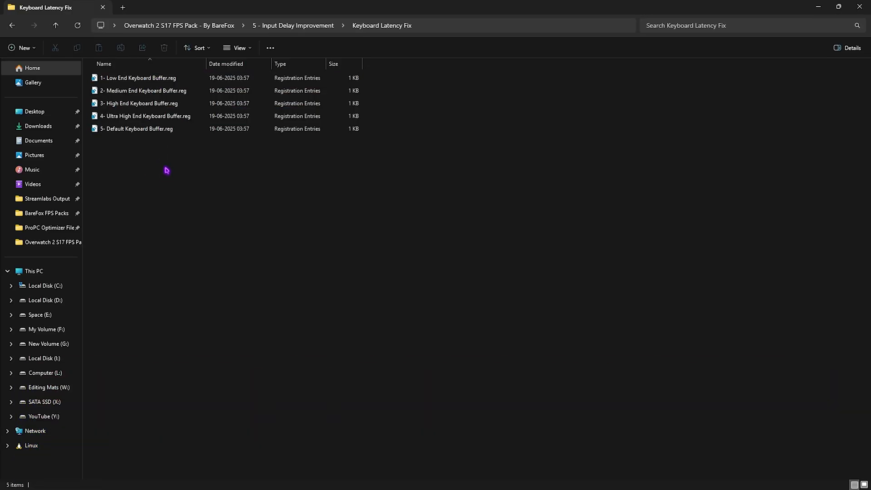
# Examine the contents of Fix Mouse Curve.reg from the Mouse Latency Registries folder in Notepad and close it.
pyautogui.click(293, 29)
pyautogui.doubleClick(169, 91)
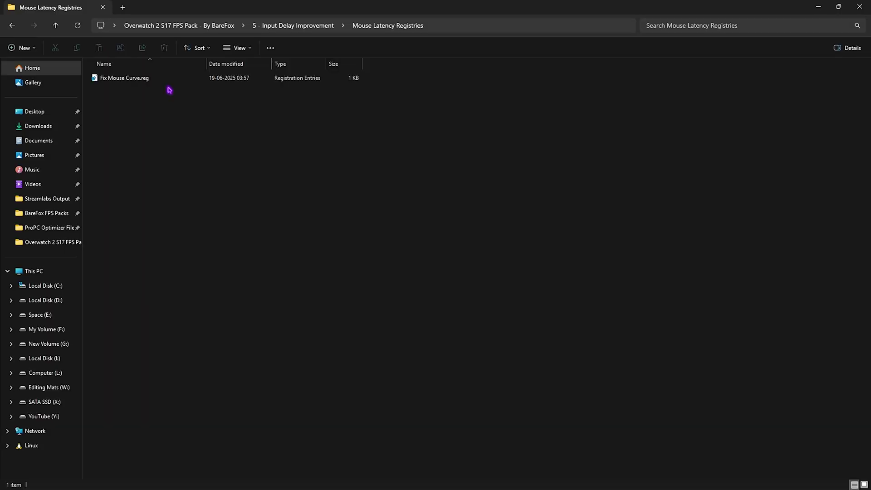
pyautogui.rightClick(133, 81)
pyautogui.click(158, 222)
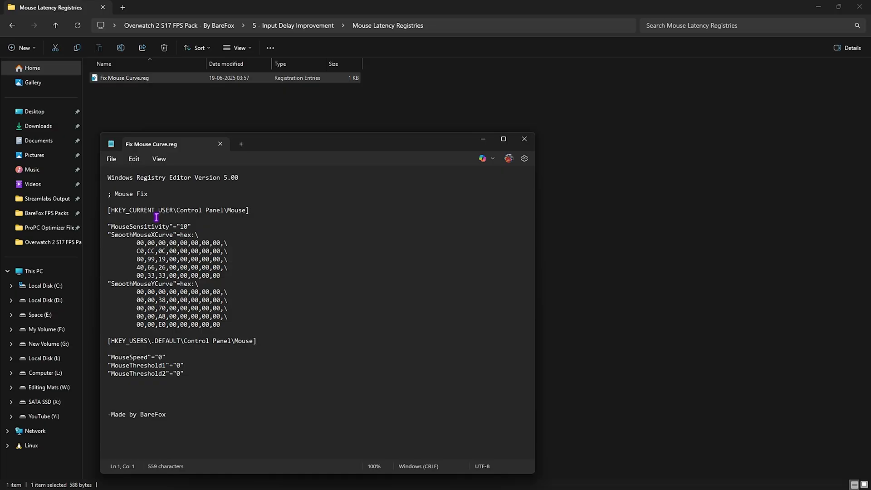
pyautogui.click(219, 144)
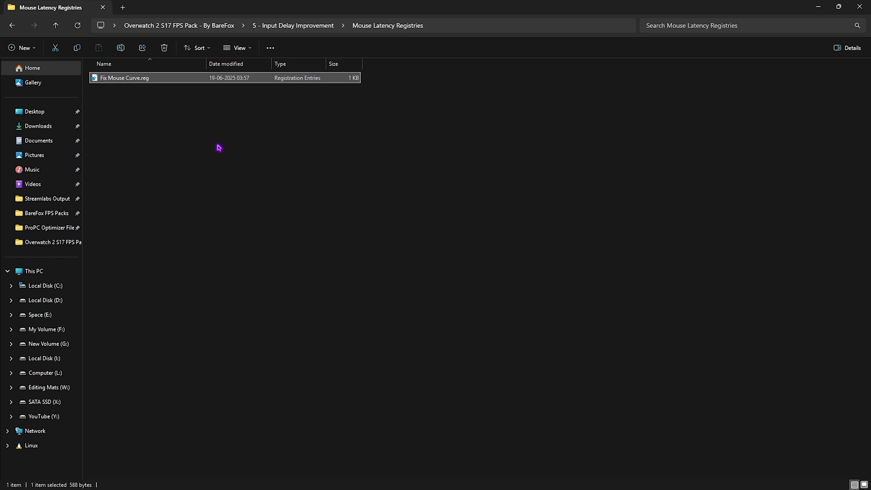
# Run Clean Temporary Files.bat from the pack's 6 - Programs folder as administrator and delete all temporary files.
pyautogui.click(226, 26)
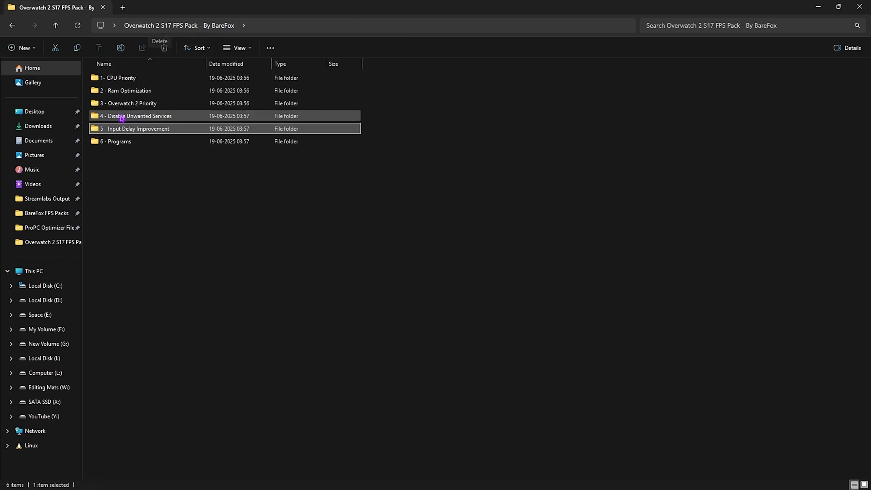
pyautogui.doubleClick(124, 142)
pyautogui.moveTo(140, 130); pyautogui.dragTo(160, 78)
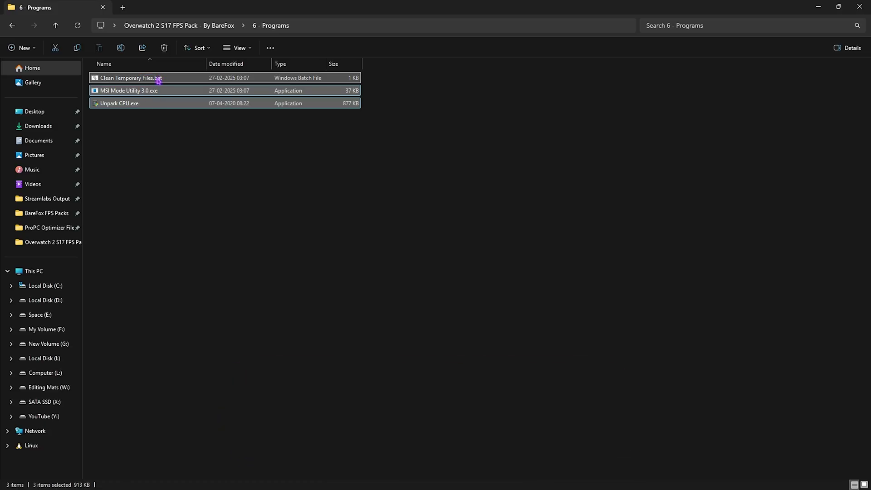
pyautogui.click(158, 80)
pyautogui.rightClick(158, 80)
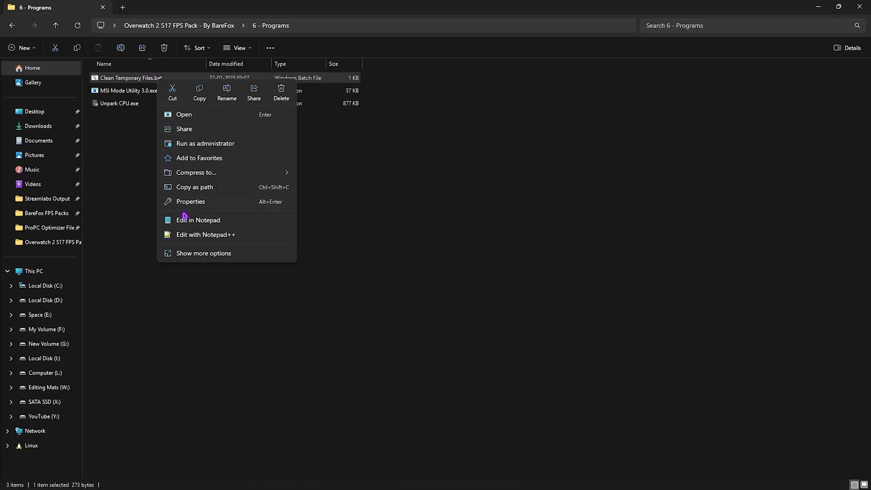
pyautogui.click(199, 144)
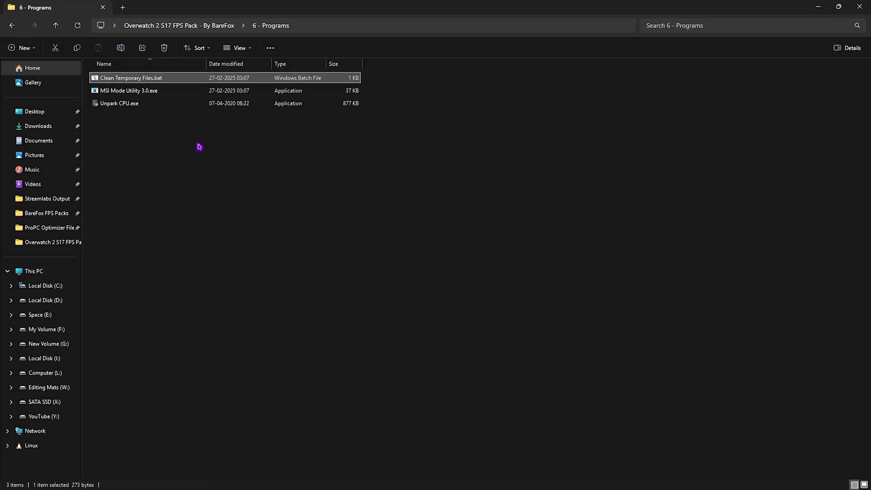
pyautogui.click(283, 178)
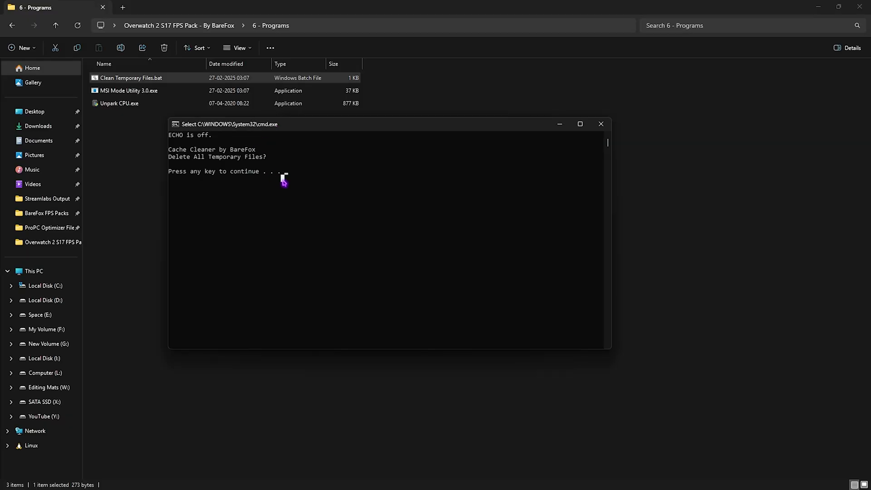
pyautogui.press('Return')
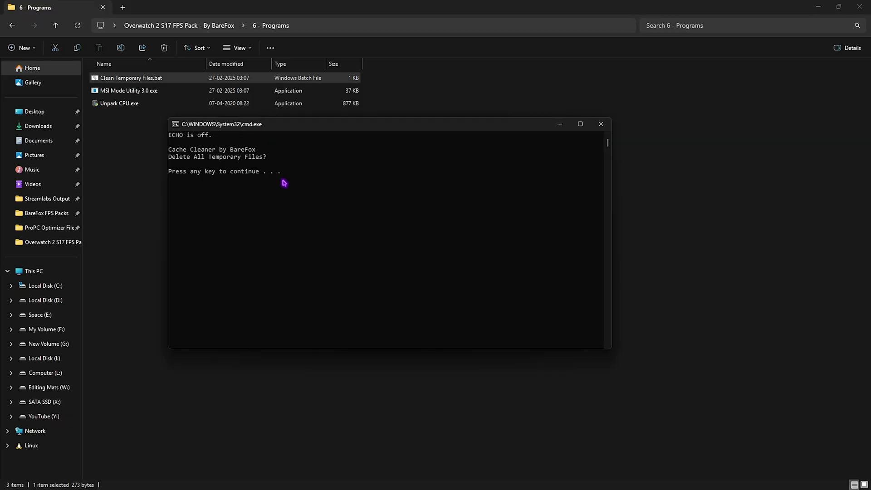
pyautogui.press('Return')
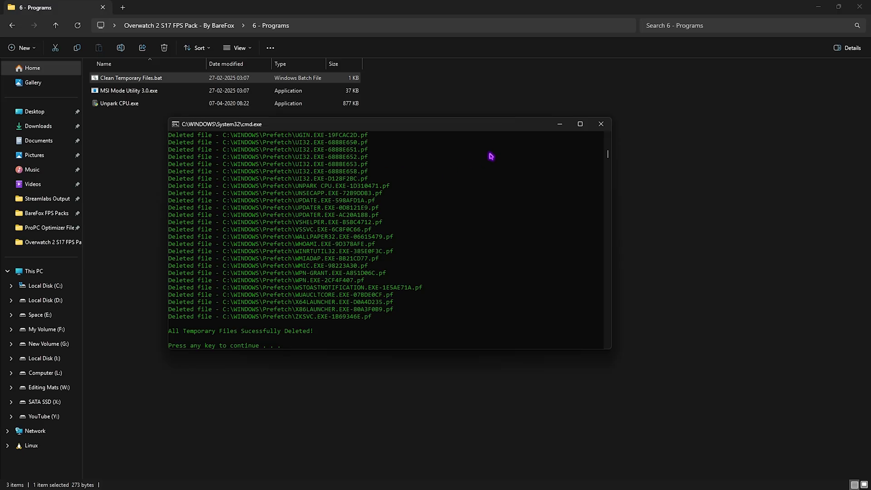
pyautogui.click(602, 124)
# Run MSI Mode Utility 3.0.exe as administrator, examine the NVIDIA GeForce RTX 2070 SUPER's MSI and interrupt priority settings, and close it.
pyautogui.click(102, 94)
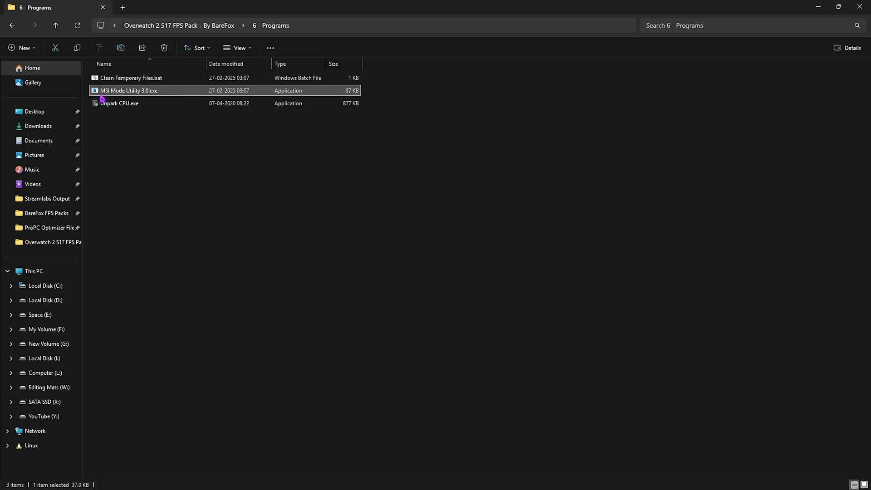
pyautogui.rightClick(160, 91)
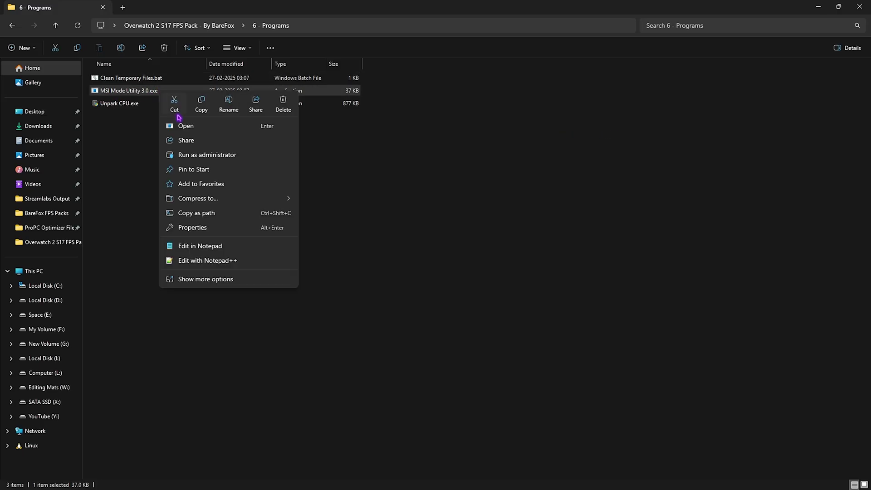
pyautogui.click(217, 159)
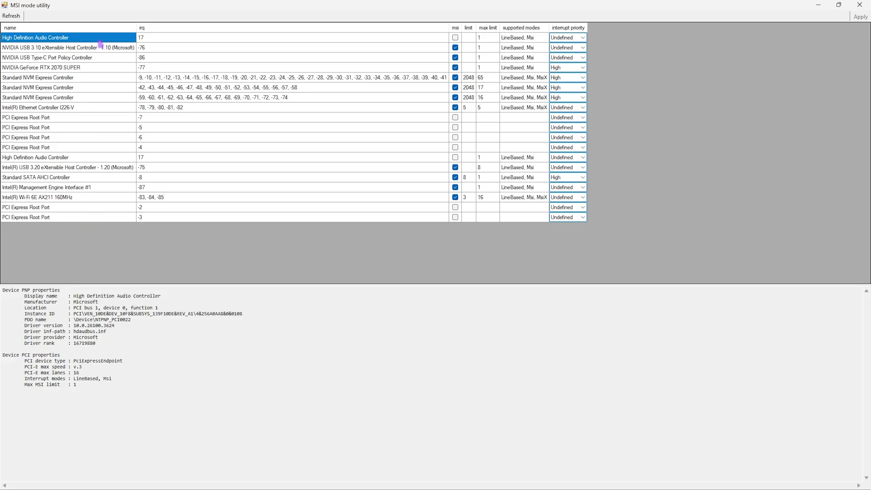
pyautogui.click(77, 67)
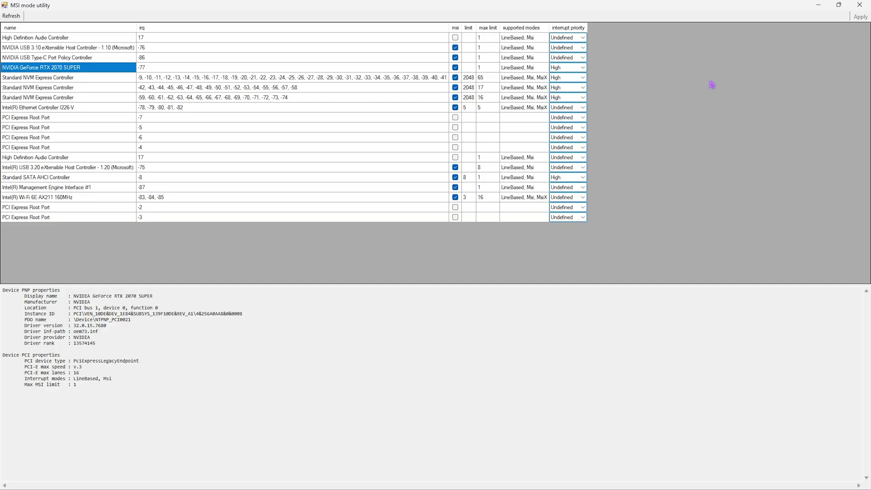
pyautogui.click(860, 5)
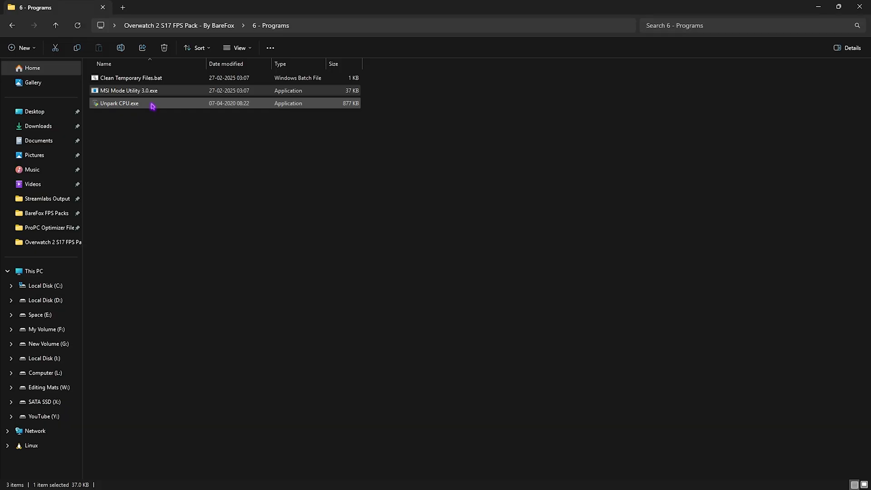
# Run Unpark CPU.exe as administrator and apply a 100% core parking index with the Ultimate Performance power plan.
pyautogui.click(153, 103)
pyautogui.rightClick(153, 107)
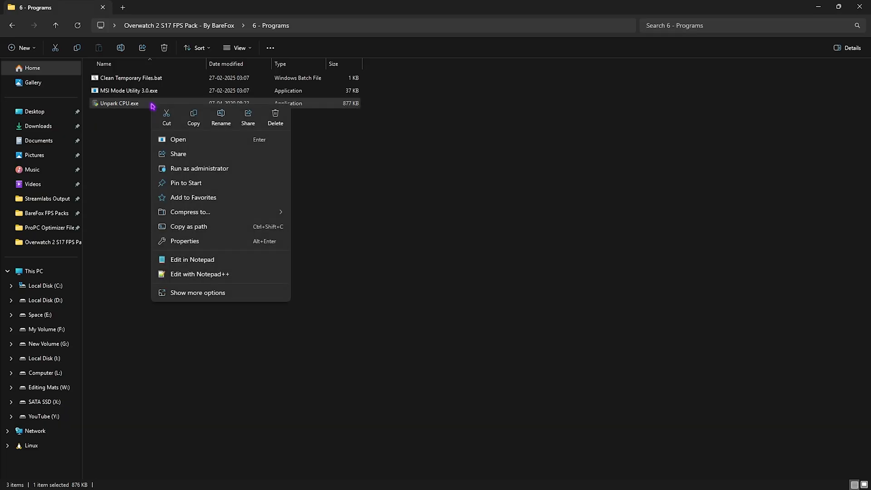
pyautogui.click(198, 169)
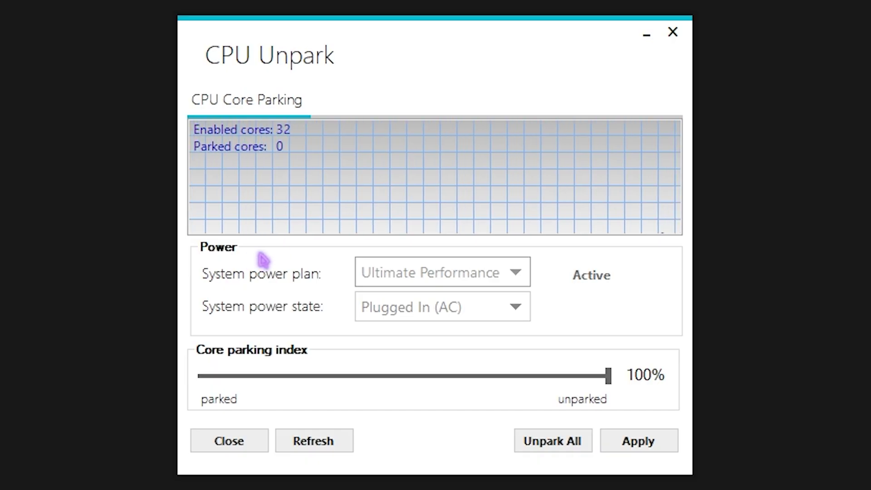
pyautogui.click(458, 275)
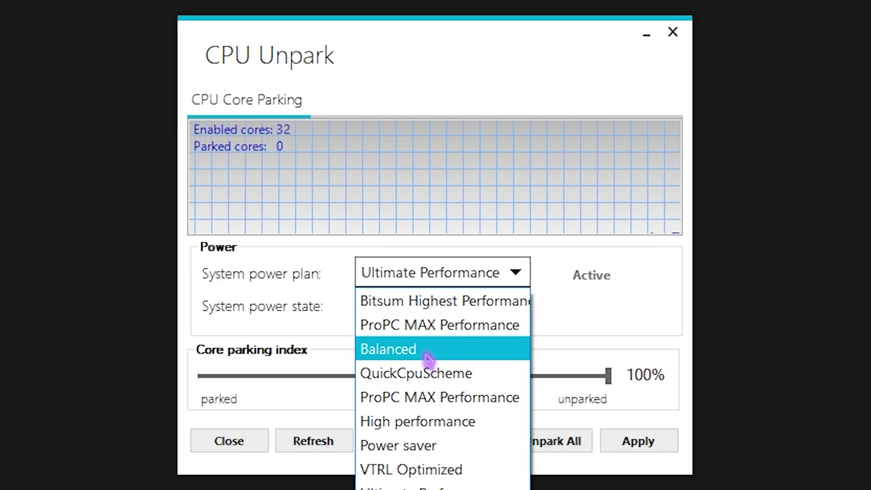
pyautogui.click(355, 430)
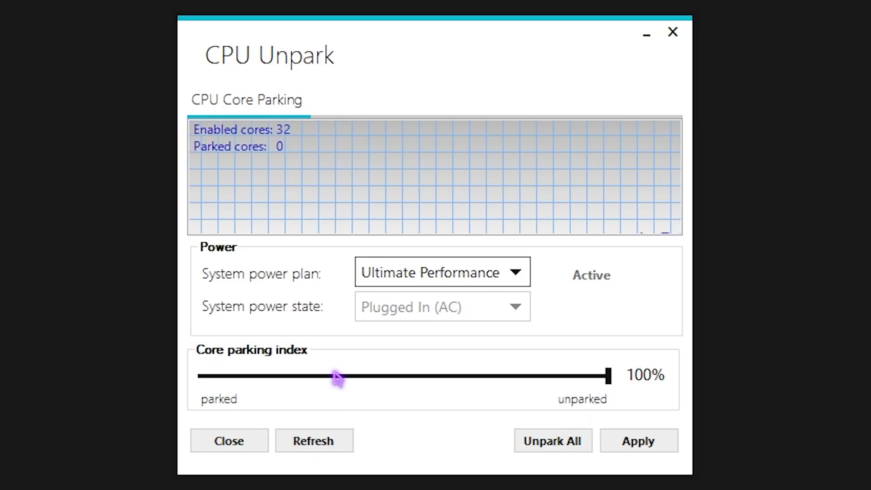
pyautogui.moveTo(275, 384); pyautogui.dragTo(658, 393)
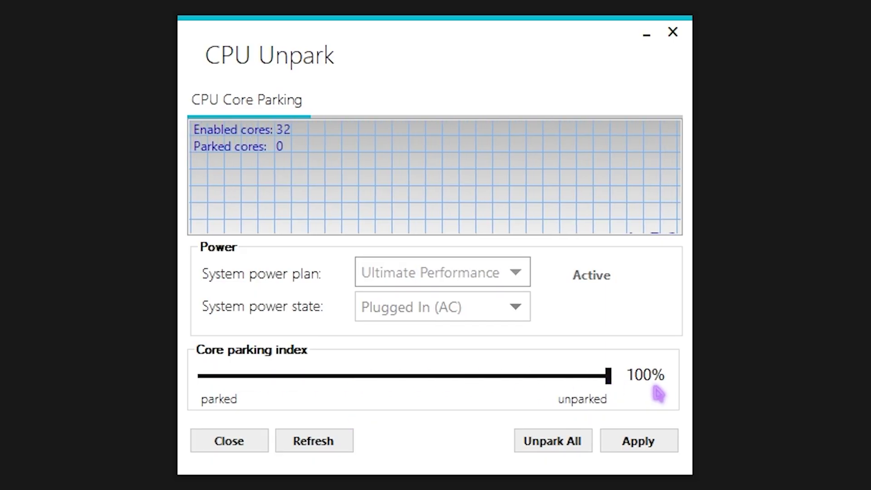
pyautogui.click(659, 443)
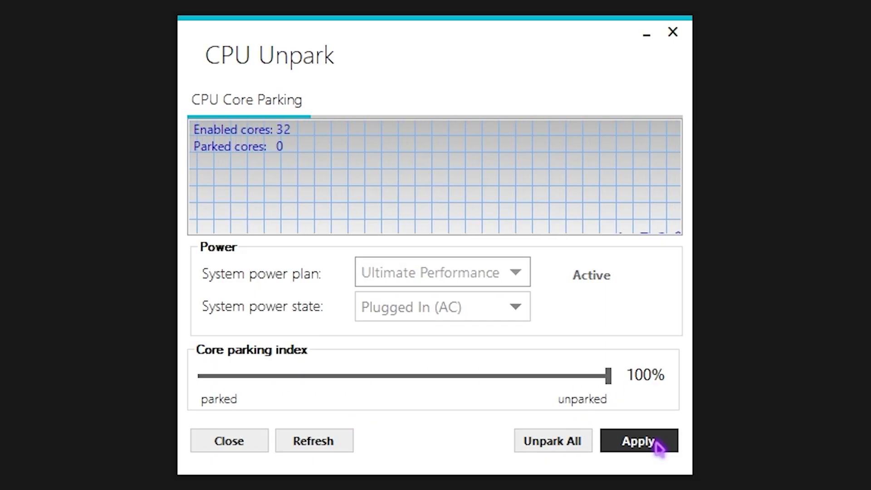
pyautogui.click(573, 303)
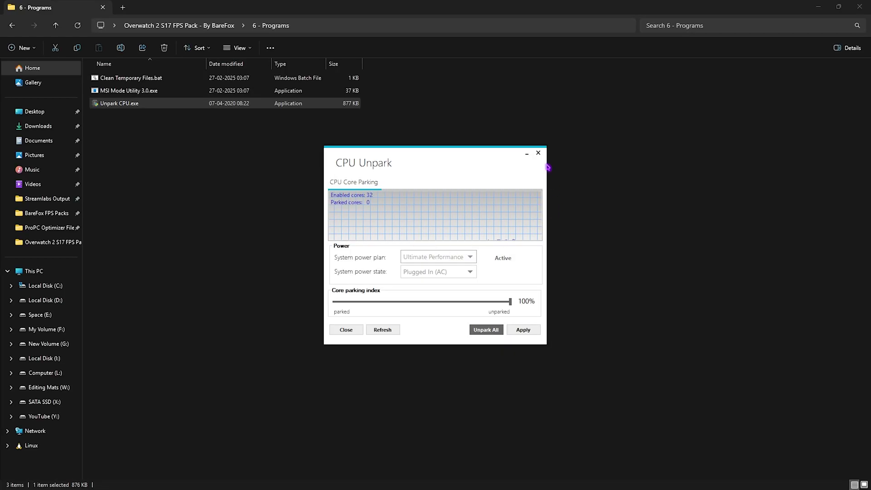
pyautogui.click(673, 31)
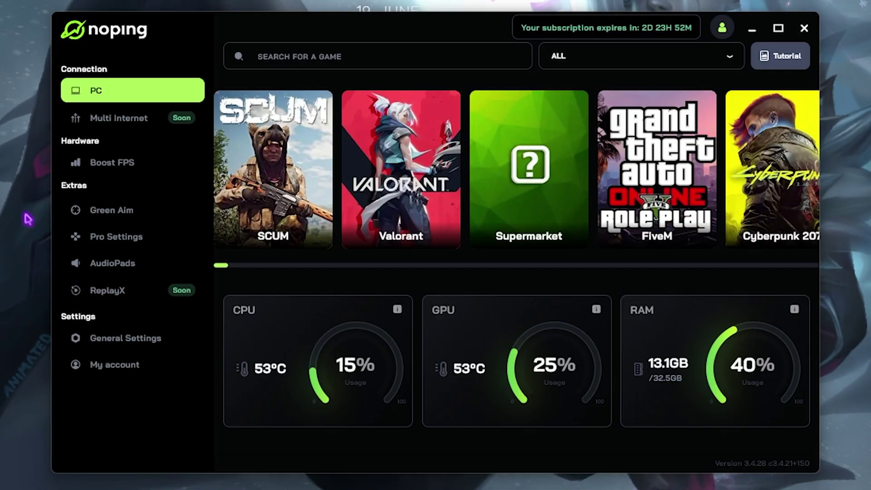
# Switch to NoPing, search for Overwatch, and open the Overwatch 2 server selection.
pyautogui.click(243, 67)
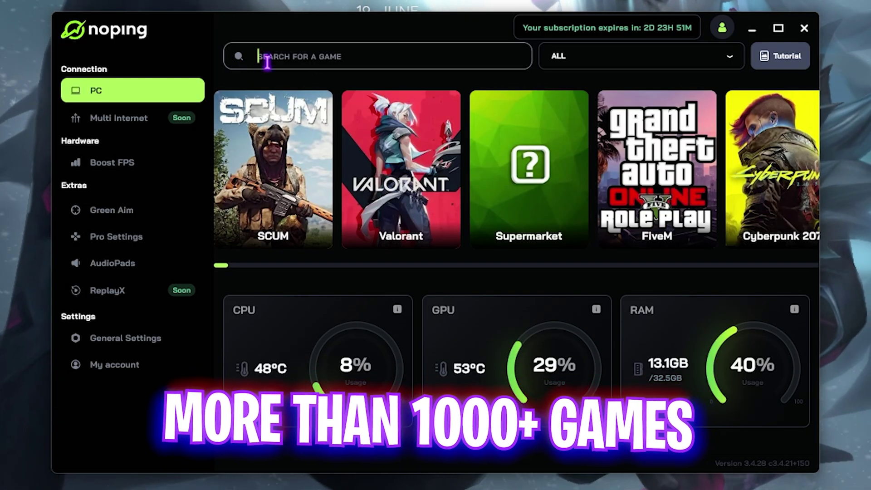
pyautogui.write('Overw')
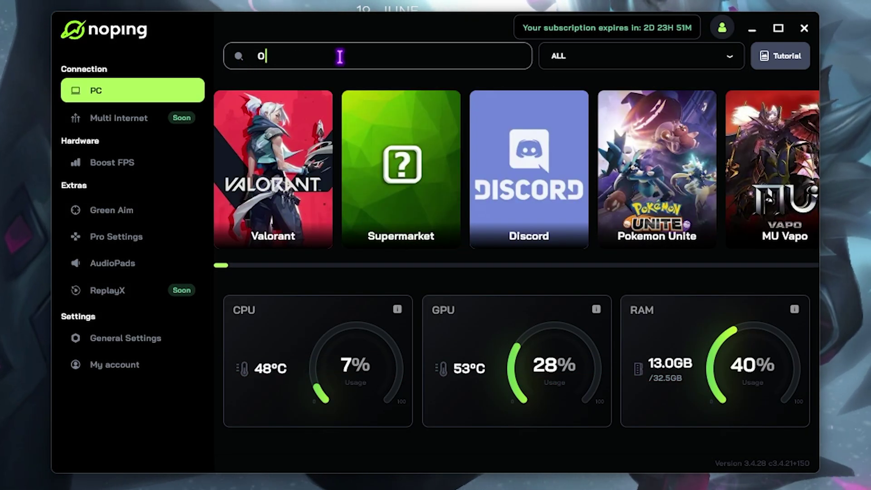
pyautogui.click(298, 151)
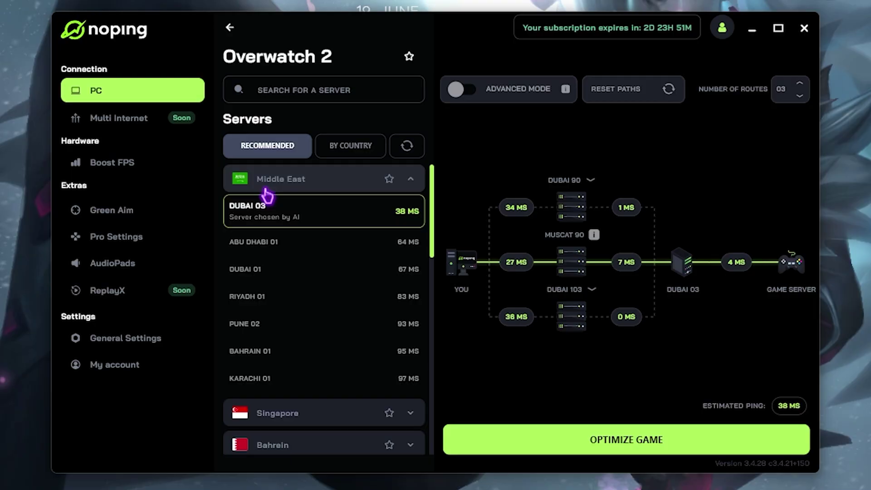
# Choose the Mumbai 02 server under India in the country list and start optimizing Overwatch 2.
pyautogui.click(356, 153)
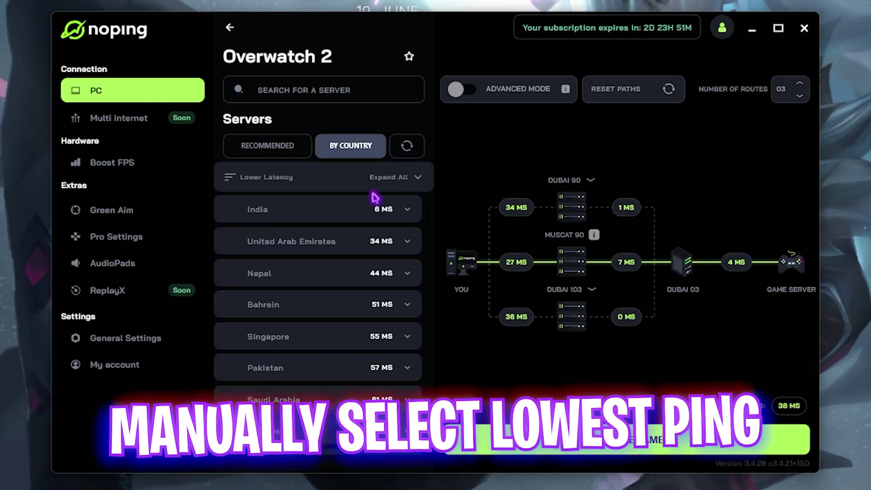
pyautogui.click(346, 212)
pyautogui.click(329, 238)
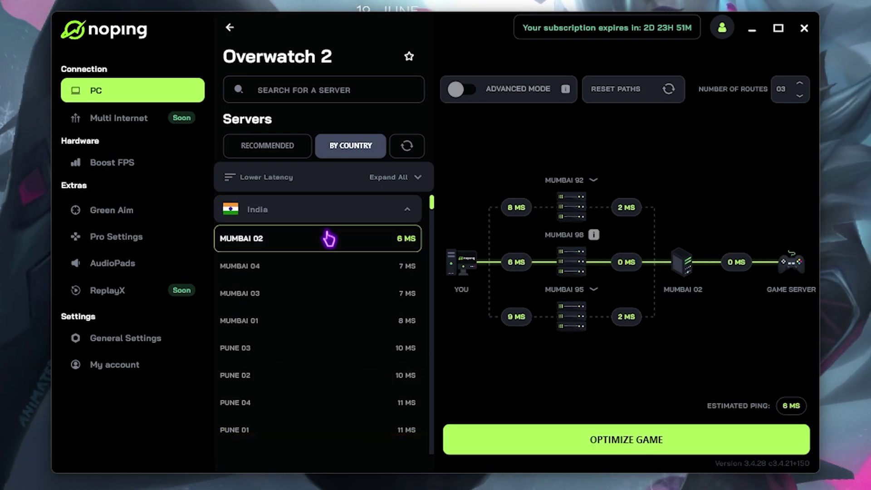
pyautogui.click(627, 445)
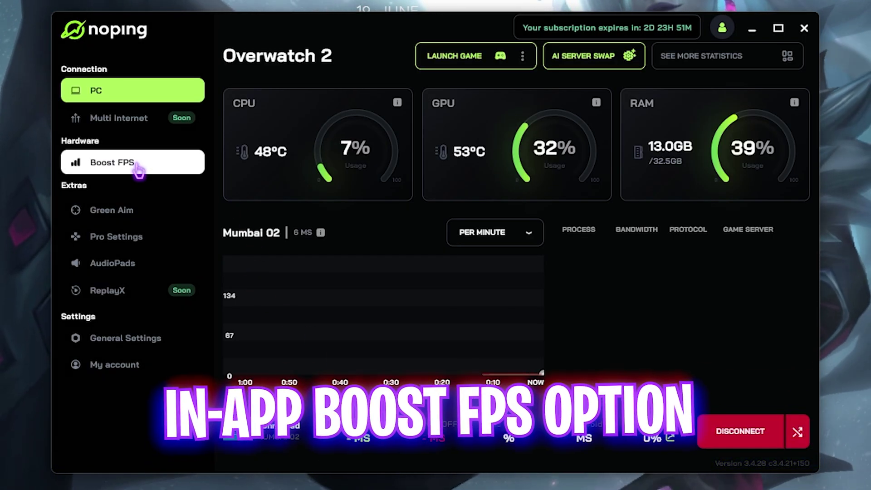
# Open the Boost FPS section and look through its full list of Windows optimizations, from compatibility and telemetry options to Windows Update.
pyautogui.click(133, 163)
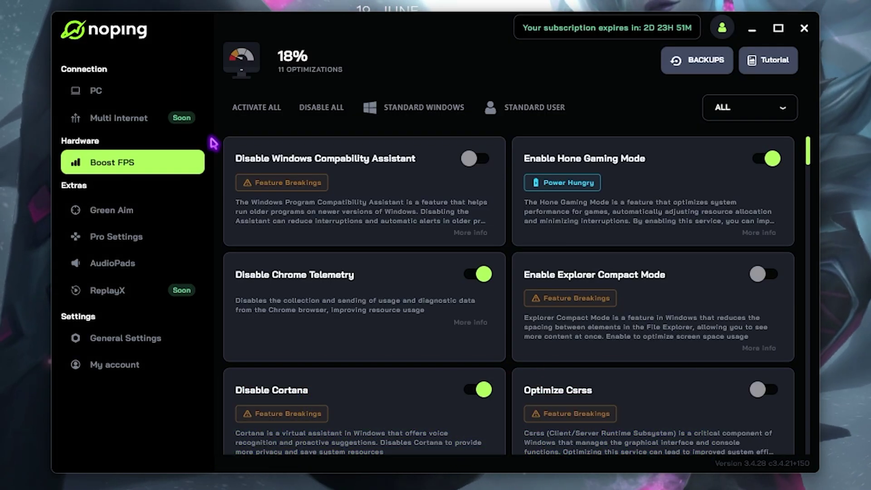
pyautogui.scroll(-10, 472, 202)
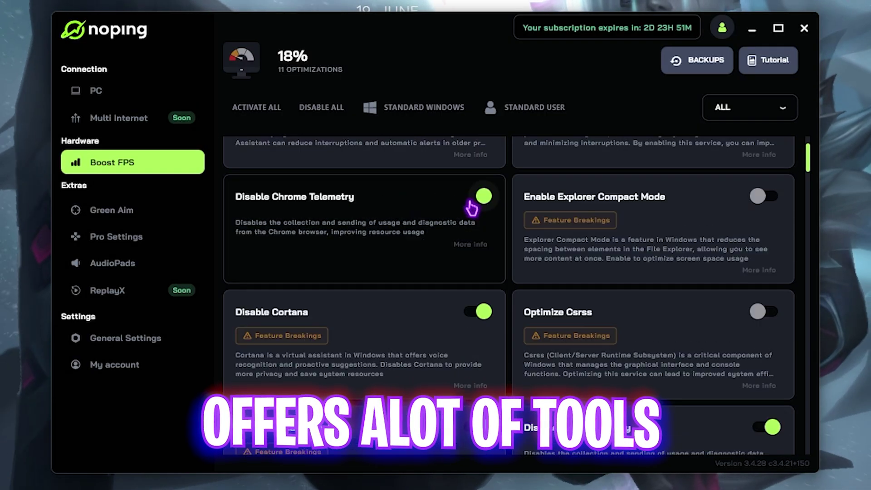
pyautogui.scroll(-10, 473, 221)
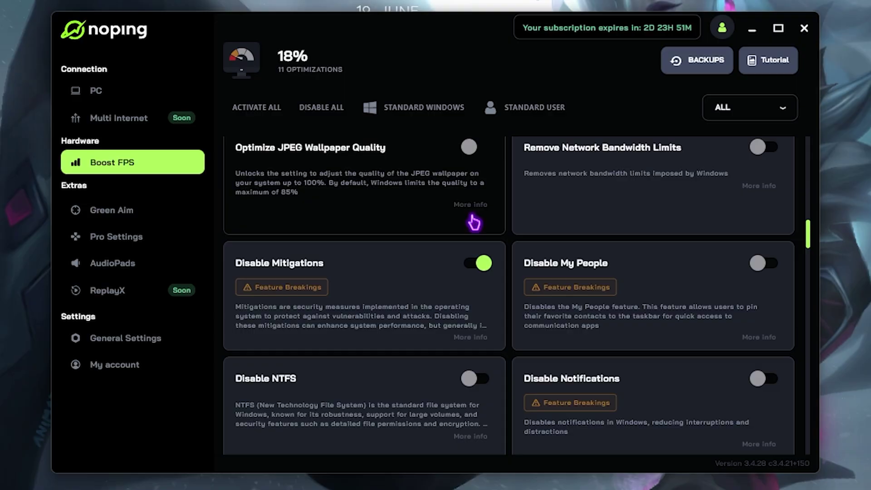
pyautogui.scroll(-3, 472, 274)
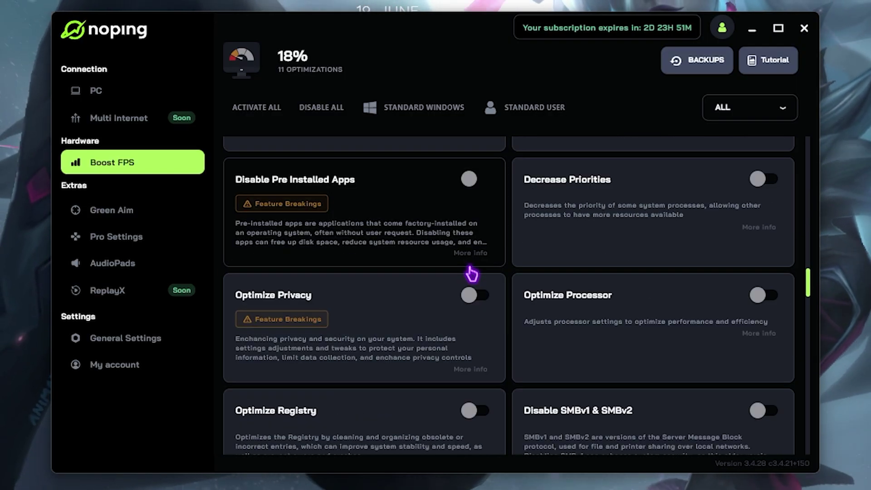
pyautogui.scroll(-2, 472, 274)
pyautogui.scroll(-3, 472, 272)
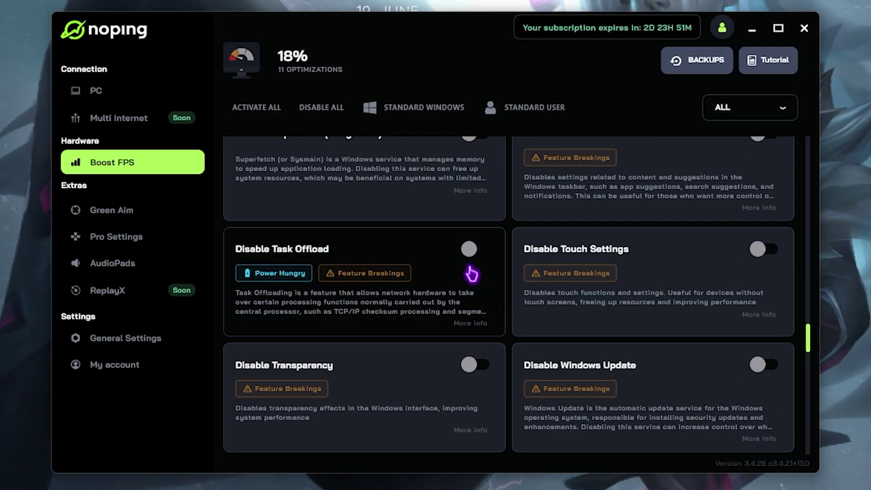
pyautogui.scroll(15, 471, 270)
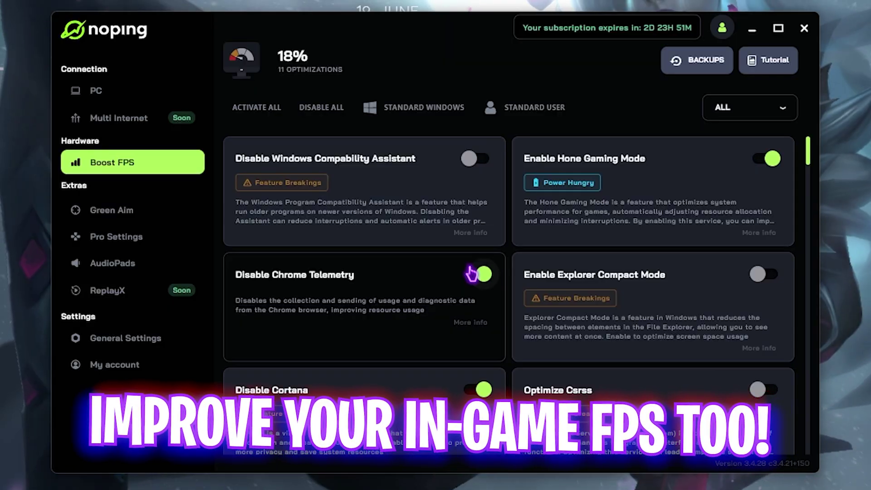